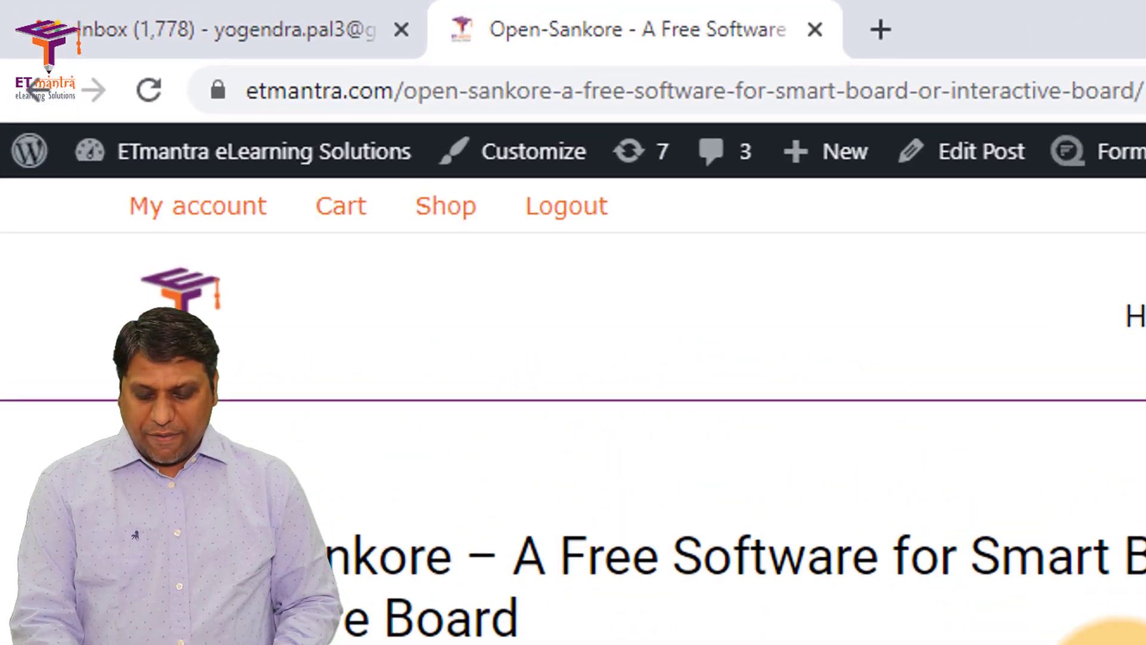
Step: Load vachak.etmantra.com in a new tab from 'vach' and switch to its Create an Account form
{"action": "key", "text": "ctrl+t"}
{"action": "type", "text": "vach"}
{"action": "key", "text": "Return"}
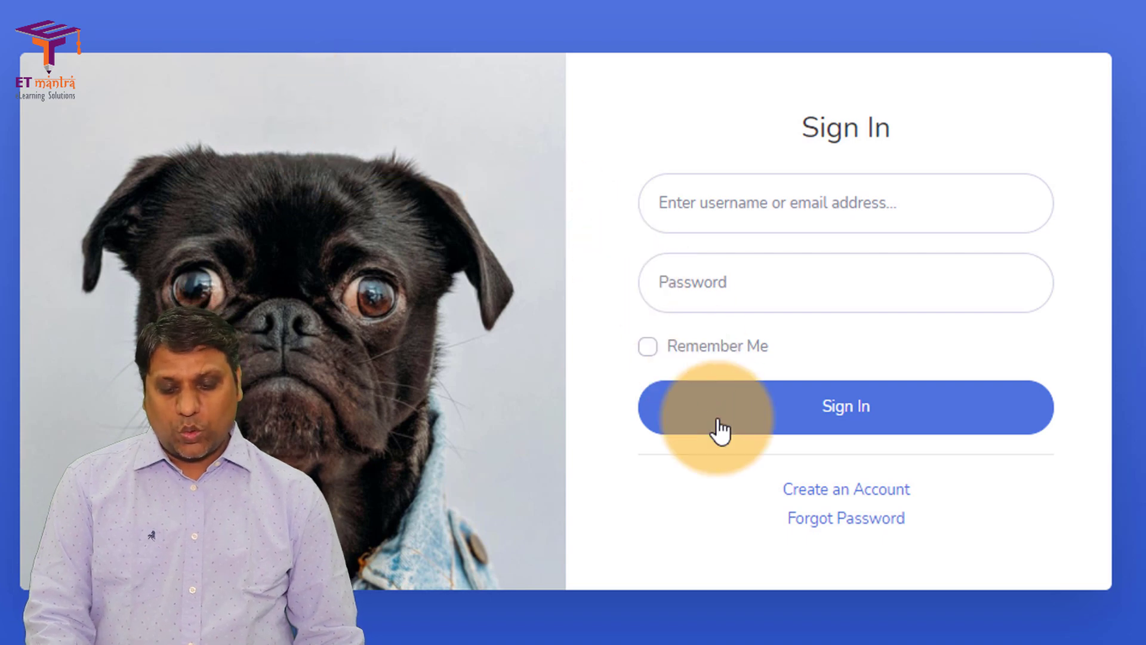
{"action": "left_click", "coordinate": [825, 495]}
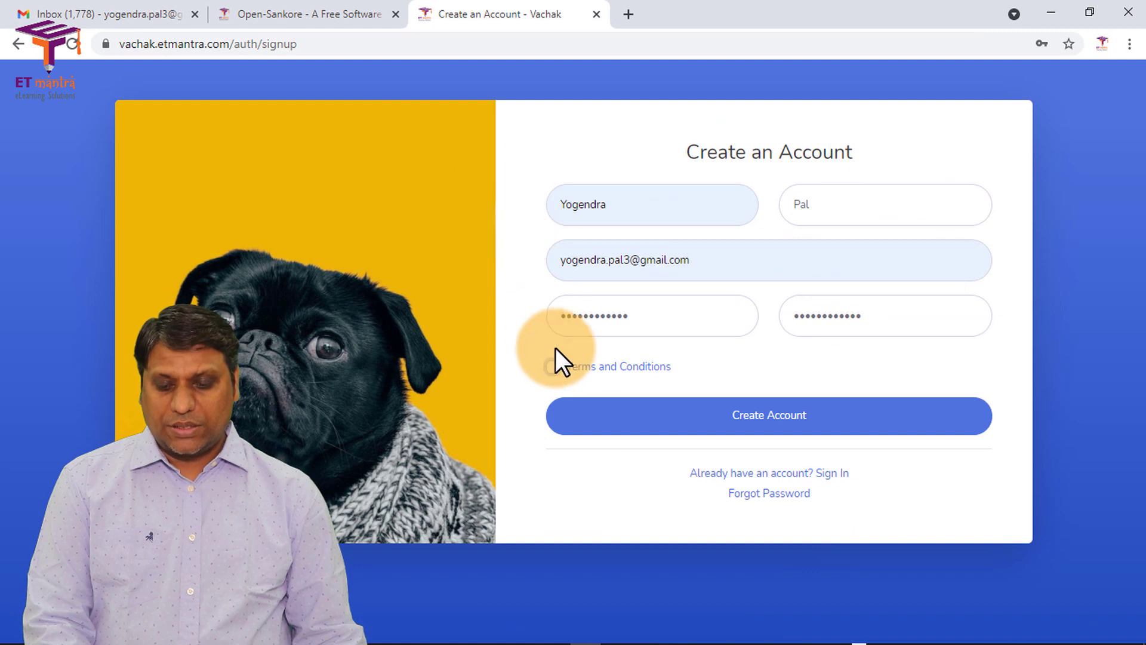
Step: Accept the Terms and Conditions and submit the Create Account form
{"action": "left_click", "coordinate": [554, 368]}
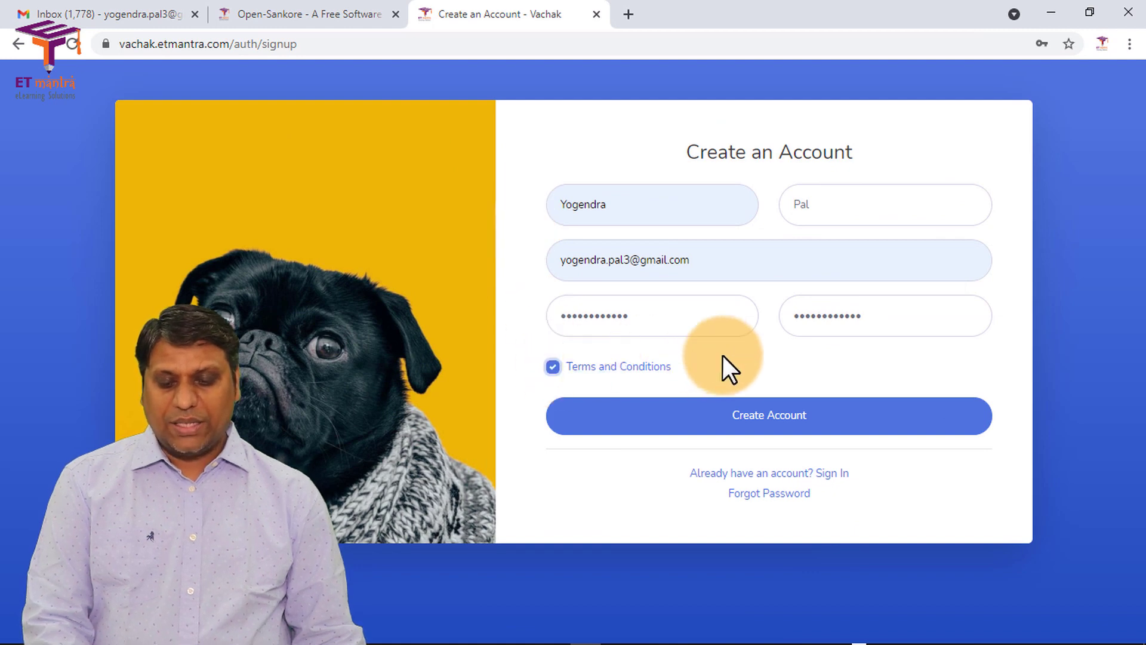
{"action": "left_click", "coordinate": [761, 415]}
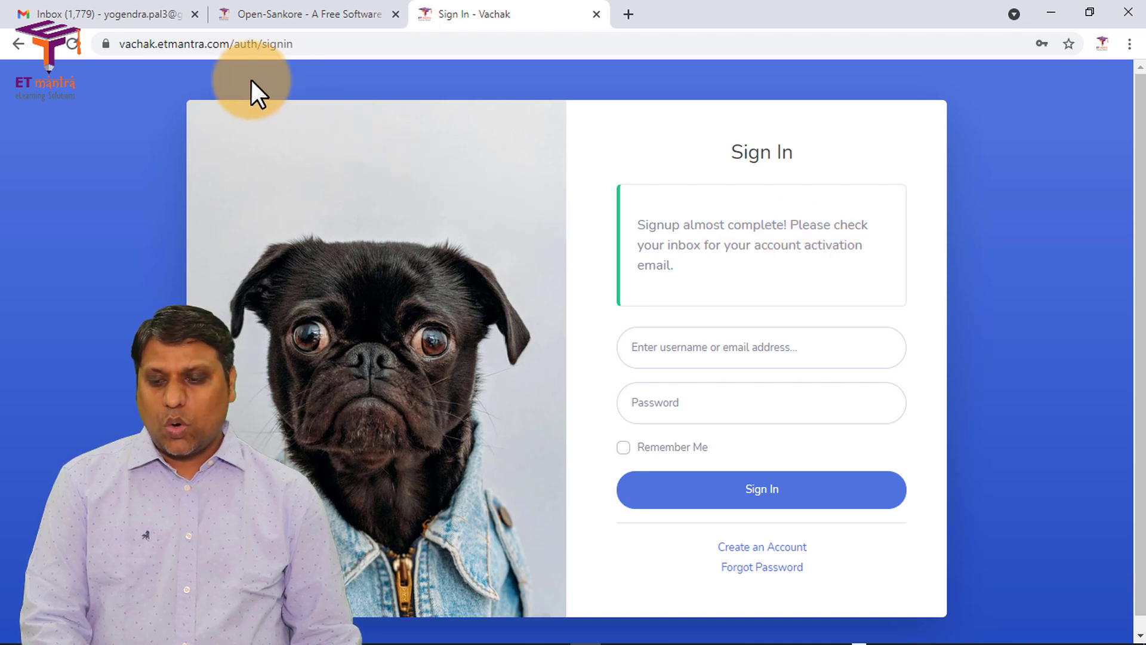
Step: In Gmail, open the 'Activate your account' email and follow its activation link
{"action": "left_click", "coordinate": [123, 6]}
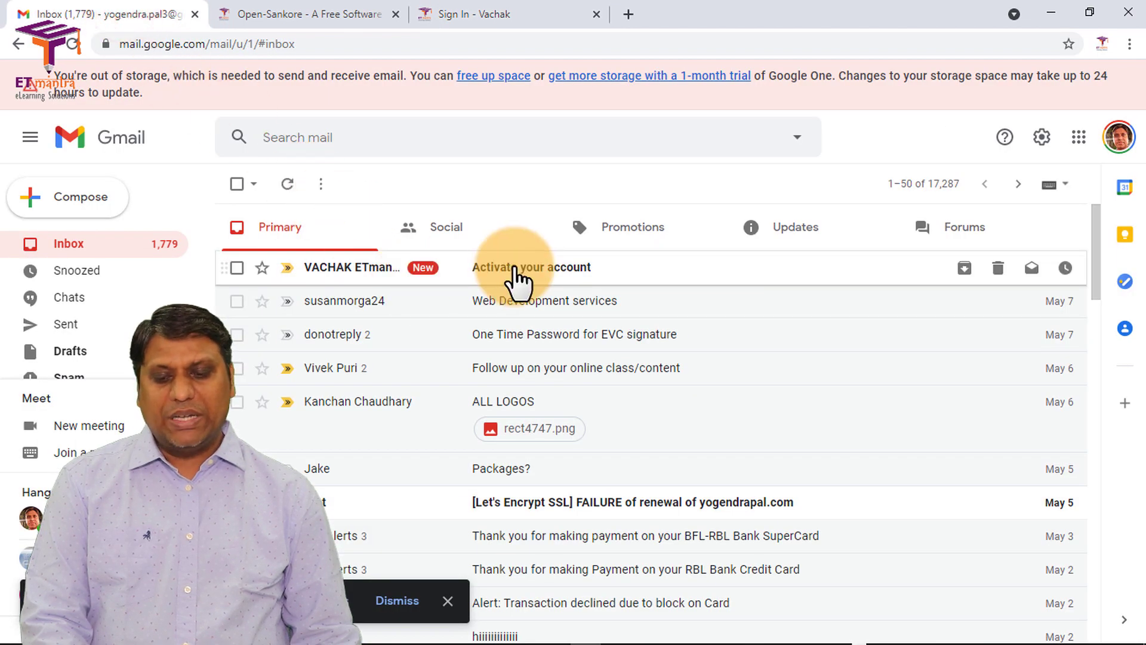
{"action": "left_click", "coordinate": [554, 275]}
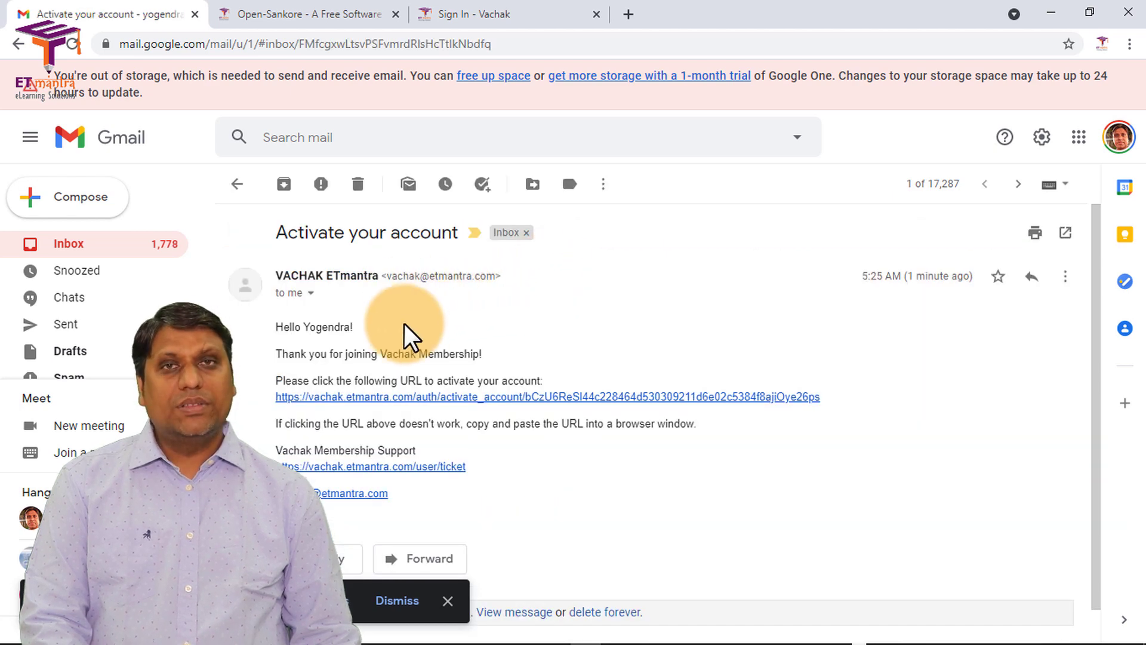
{"action": "left_click", "coordinate": [413, 396]}
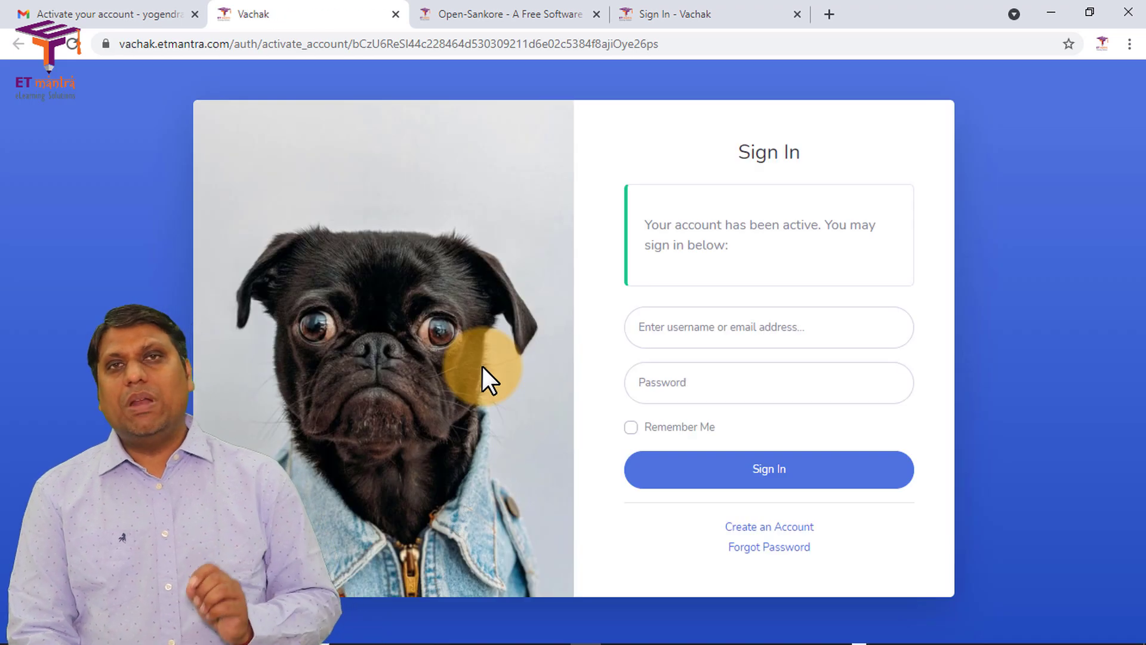
Step: Note the account-active message, then sign in using the saved account email and password
{"action": "left_click_drag", "start_coordinate": [715, 225], "coordinate": [848, 227]}
{"action": "left_click", "coordinate": [850, 230]}
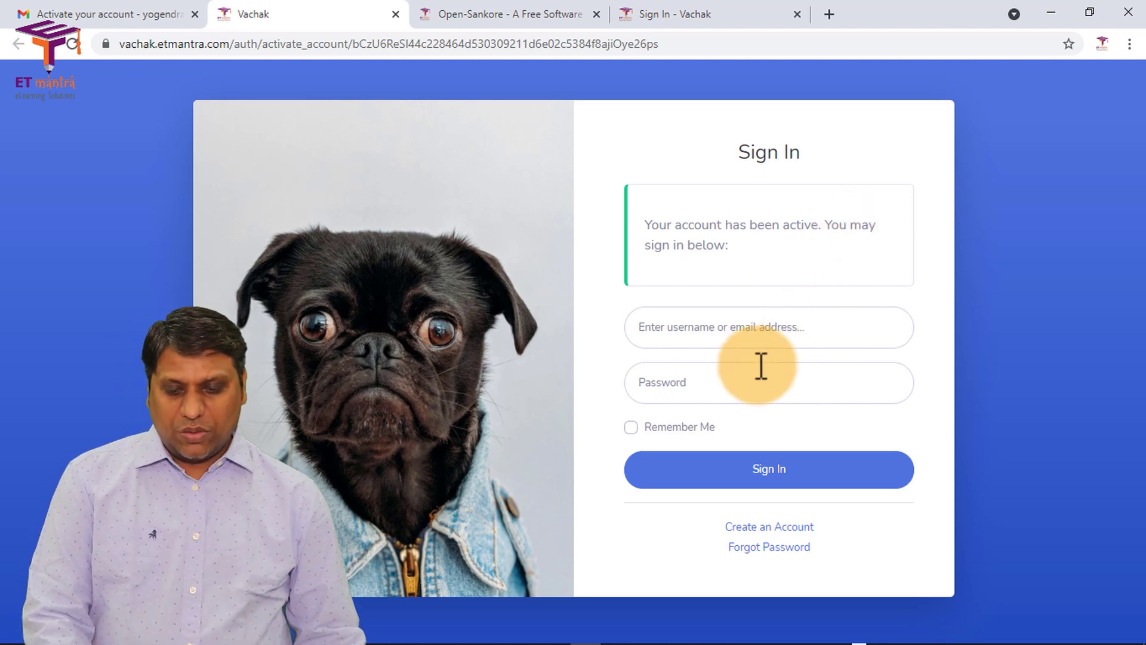
{"action": "left_click", "coordinate": [681, 329]}
{"action": "left_click", "coordinate": [693, 471]}
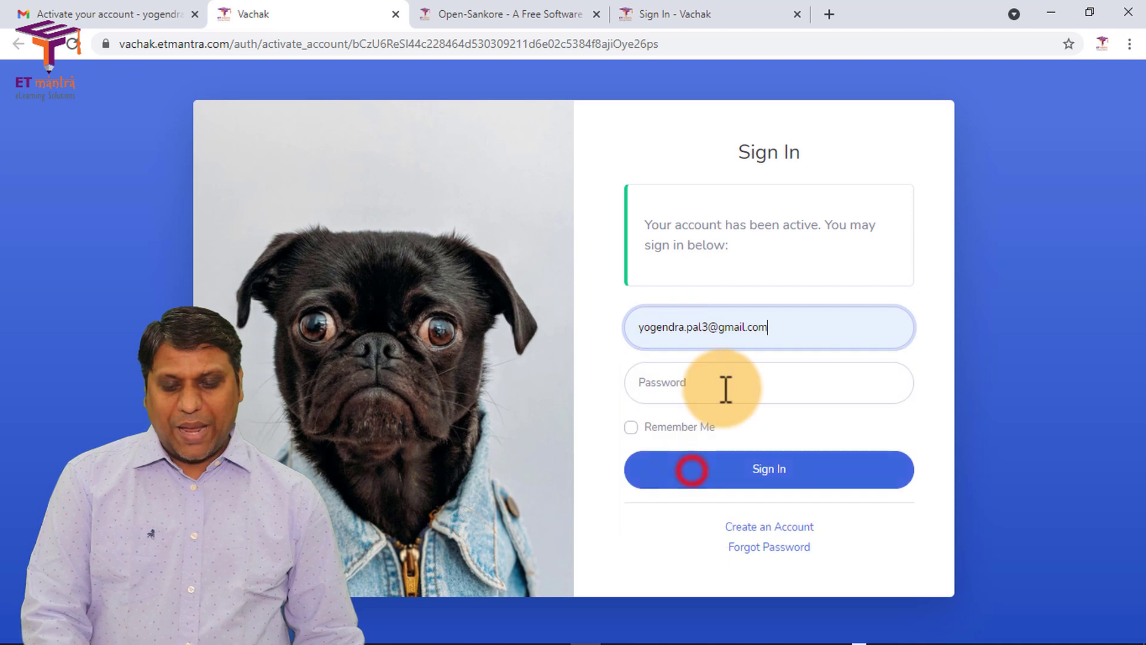
{"action": "left_click", "coordinate": [724, 386]}
{"action": "type", "text": "a"}
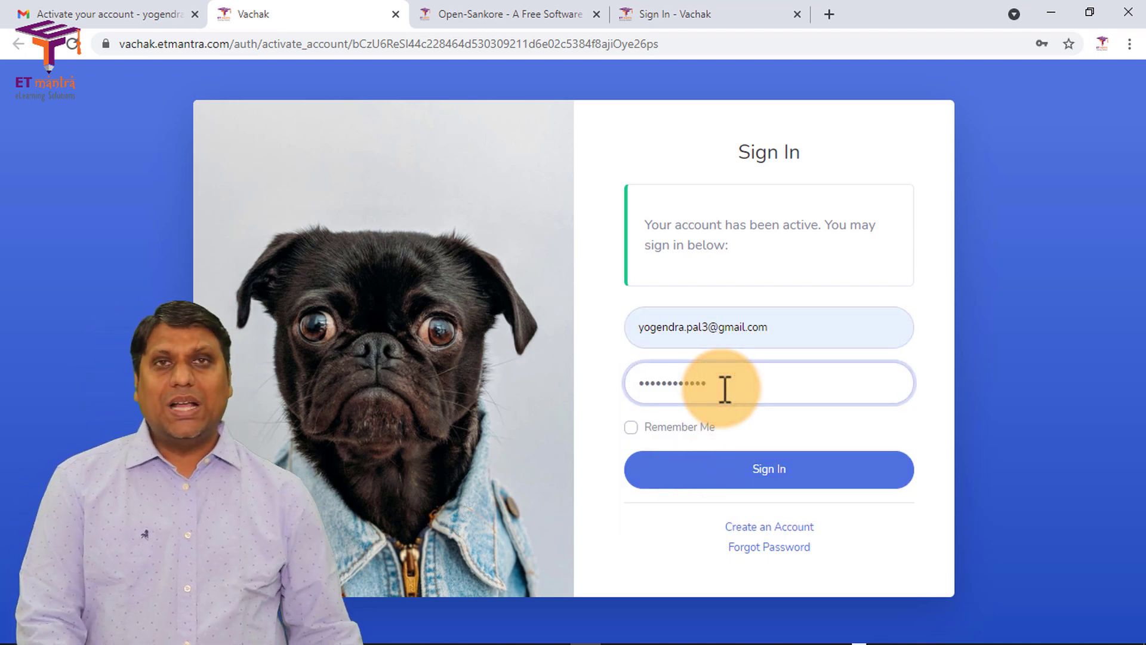
{"action": "left_click", "coordinate": [747, 474]}
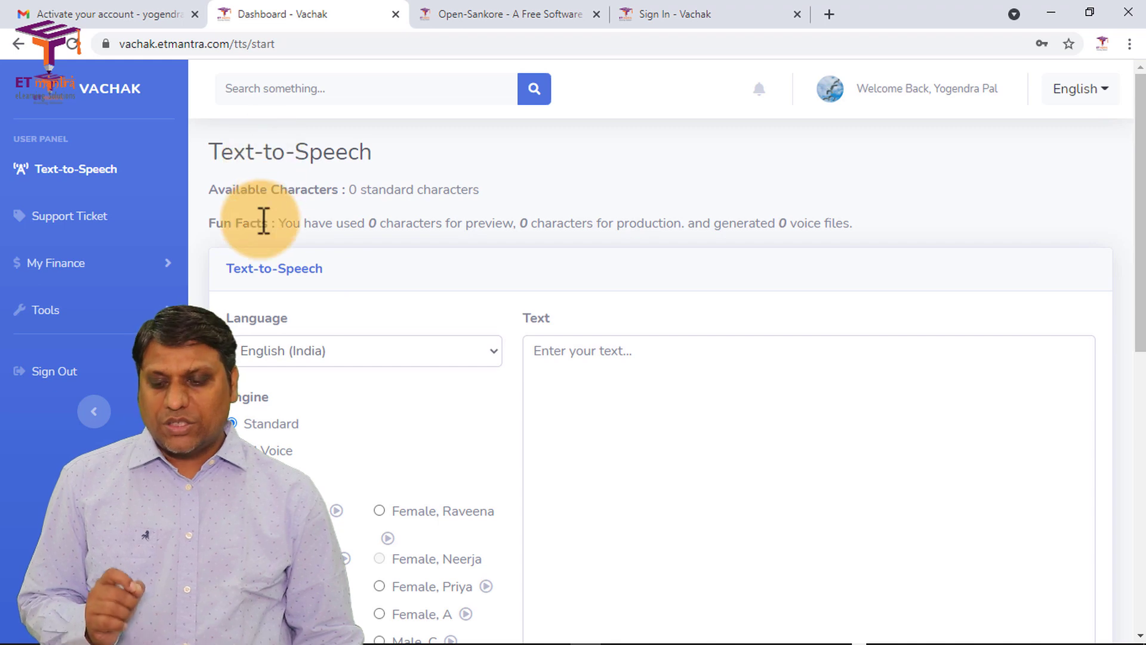
Step: Point out the 0 available standard characters, then expand My Finance in the sidebar
{"action": "left_click", "coordinate": [256, 194]}
{"action": "left_click", "coordinate": [311, 194]}
{"action": "left_click", "coordinate": [360, 196]}
{"action": "left_click_drag", "start_coordinate": [429, 199], "coordinate": [471, 192]}
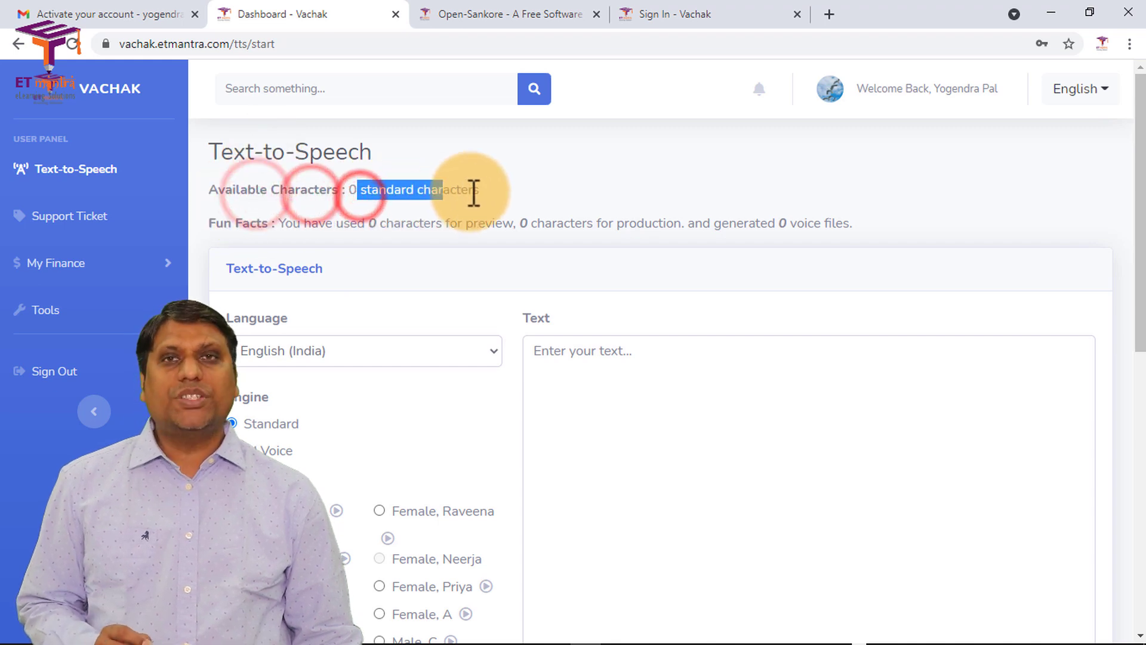
{"action": "left_click", "coordinate": [468, 190]}
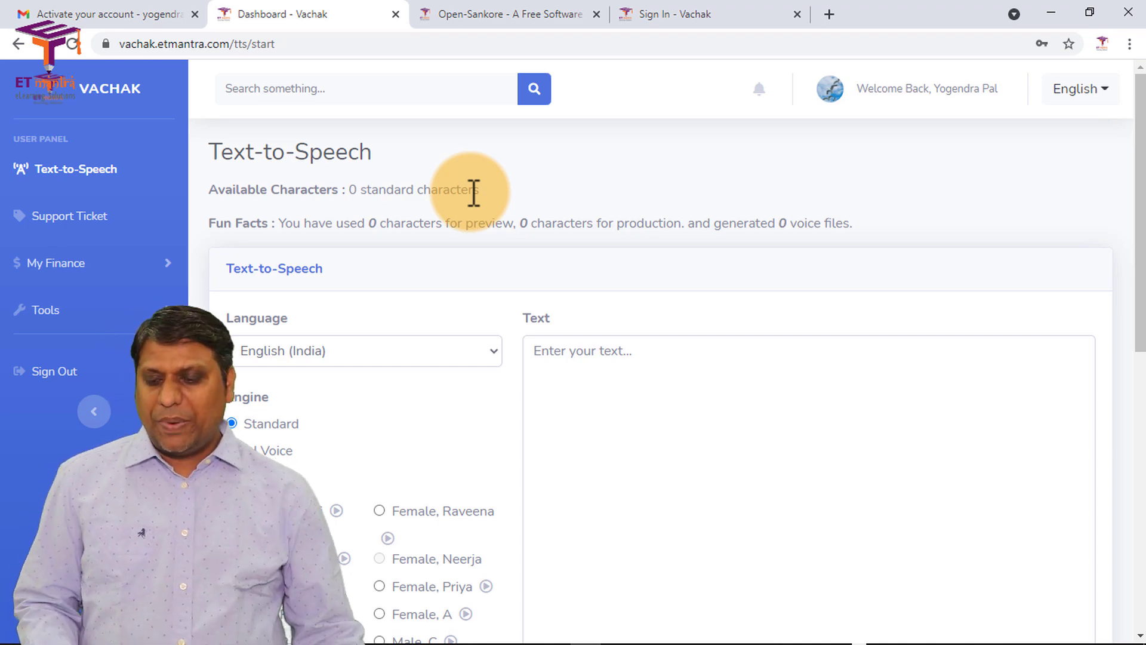
{"action": "left_click", "coordinate": [166, 269]}
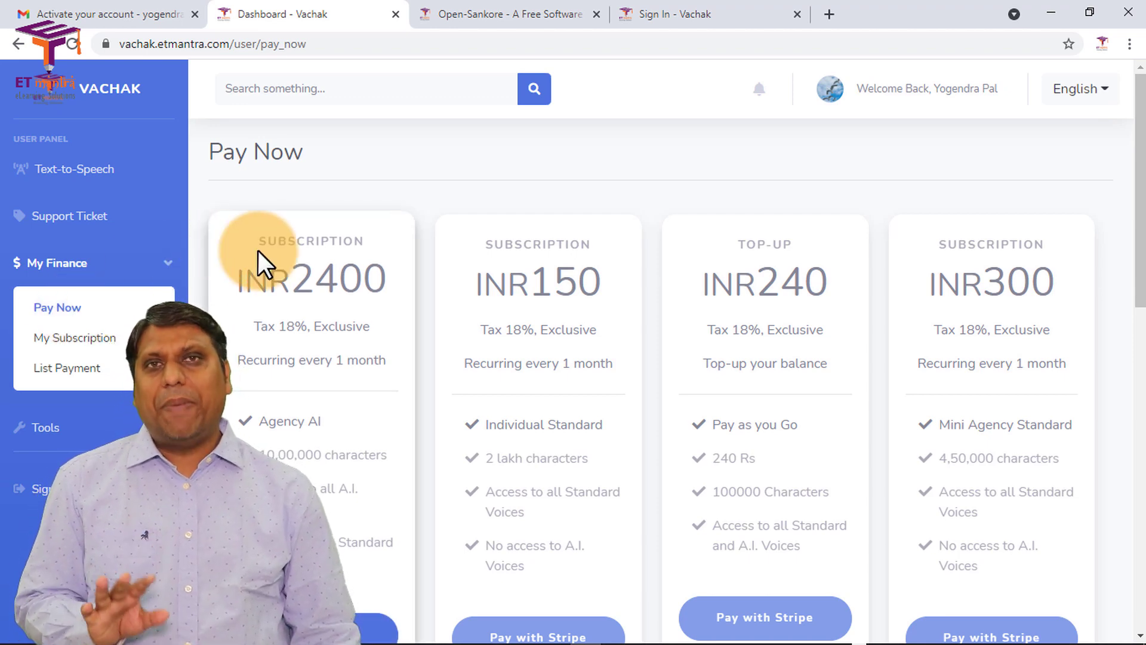
{"action": "left_click_drag", "start_coordinate": [252, 240], "coordinate": [340, 243]}
{"action": "left_click_drag", "start_coordinate": [770, 242], "coordinate": [819, 254]}
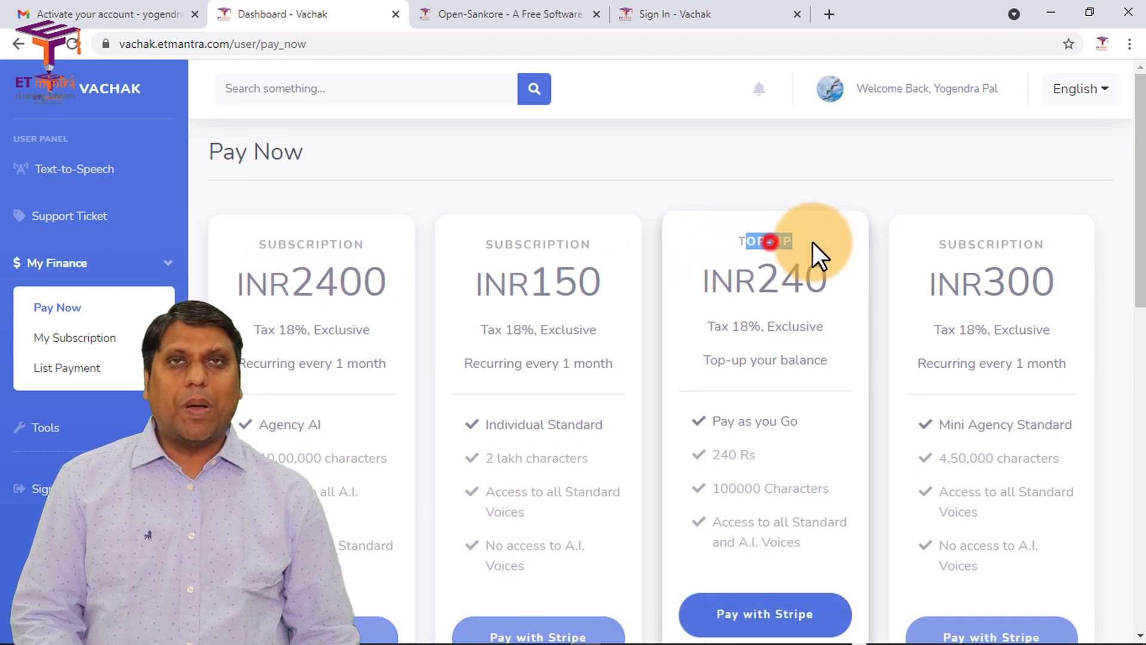
{"action": "left_click", "coordinate": [770, 250]}
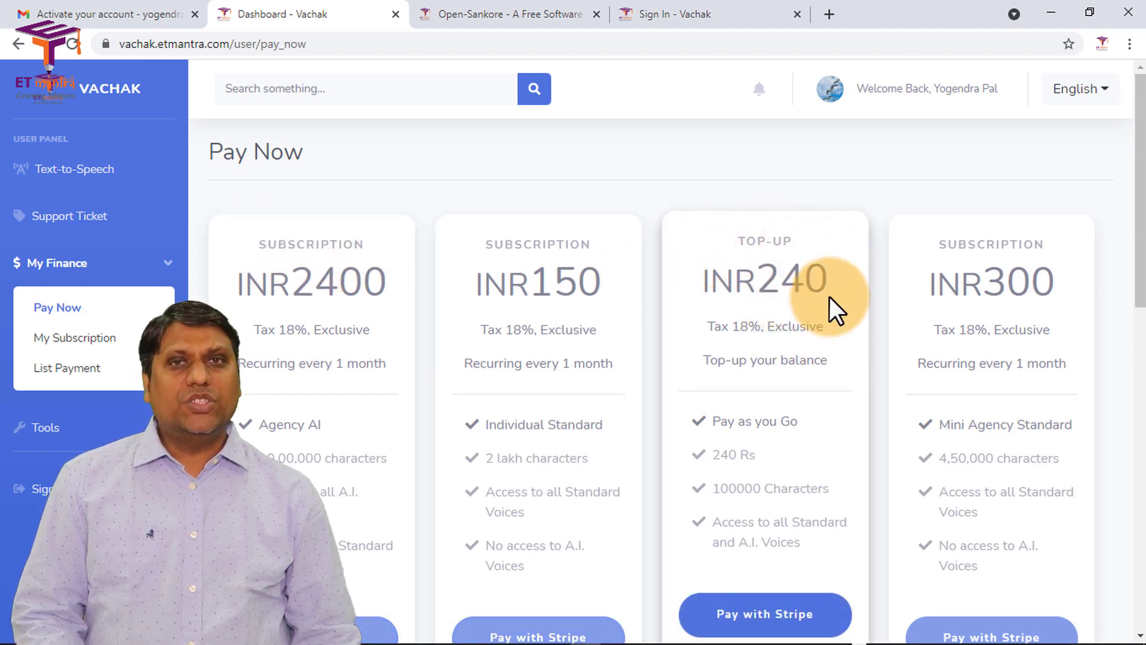
{"action": "left_click_drag", "start_coordinate": [756, 277], "coordinate": [829, 285]}
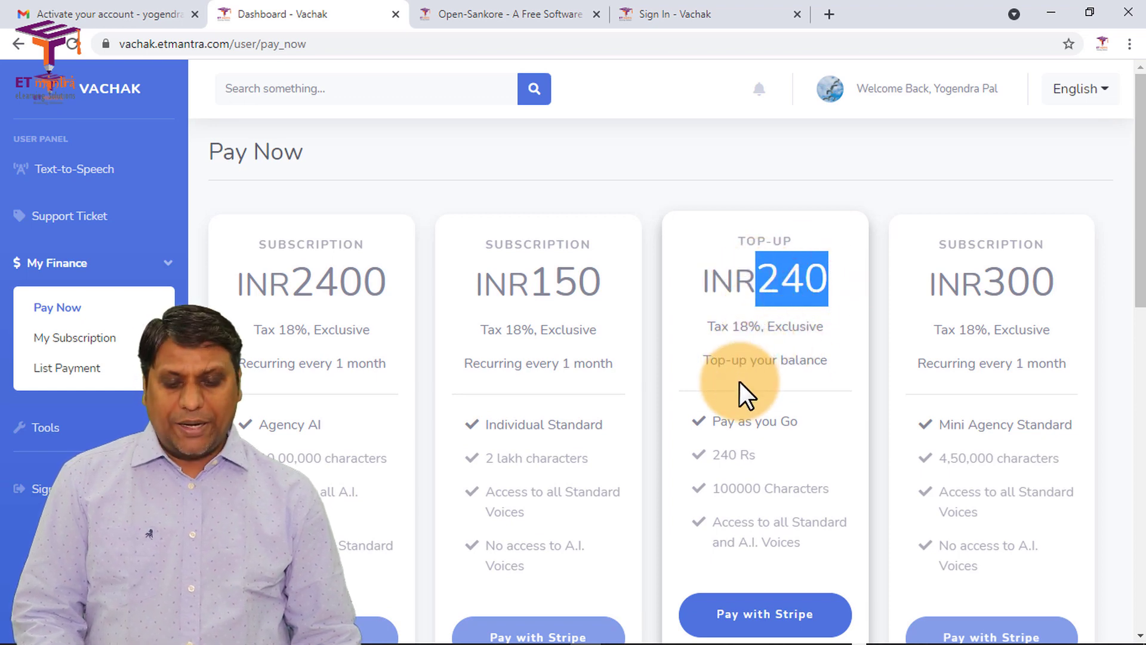
{"action": "left_click_drag", "start_coordinate": [722, 488], "coordinate": [806, 486]}
{"action": "left_click", "coordinate": [807, 489]}
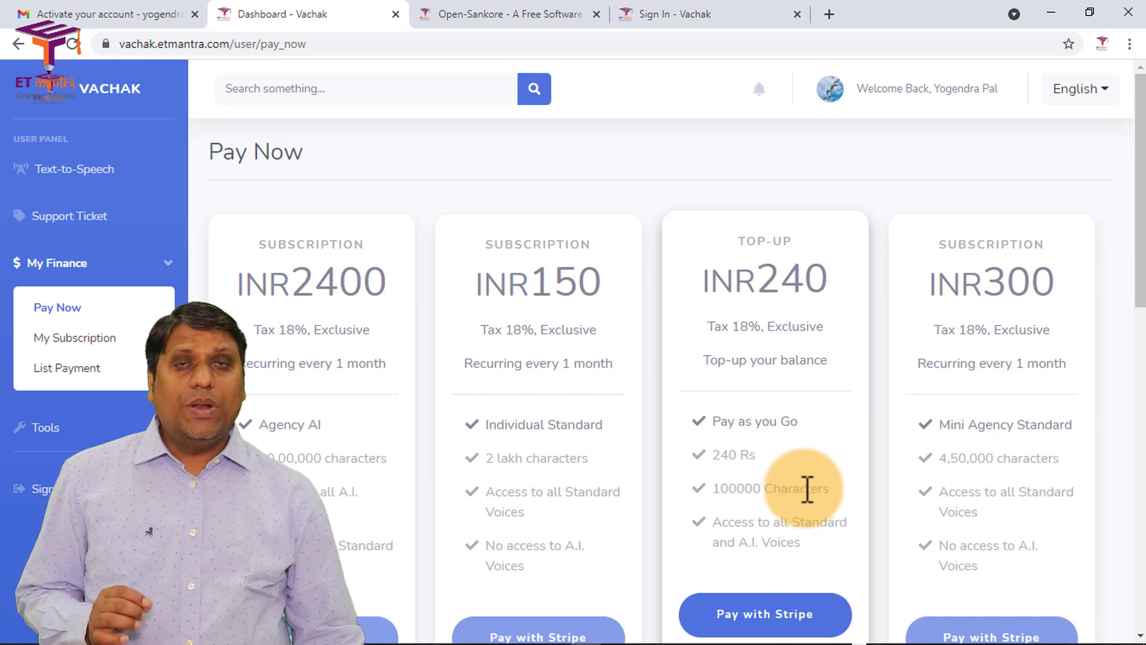
{"action": "left_click_drag", "start_coordinate": [834, 523], "coordinate": [824, 555]}
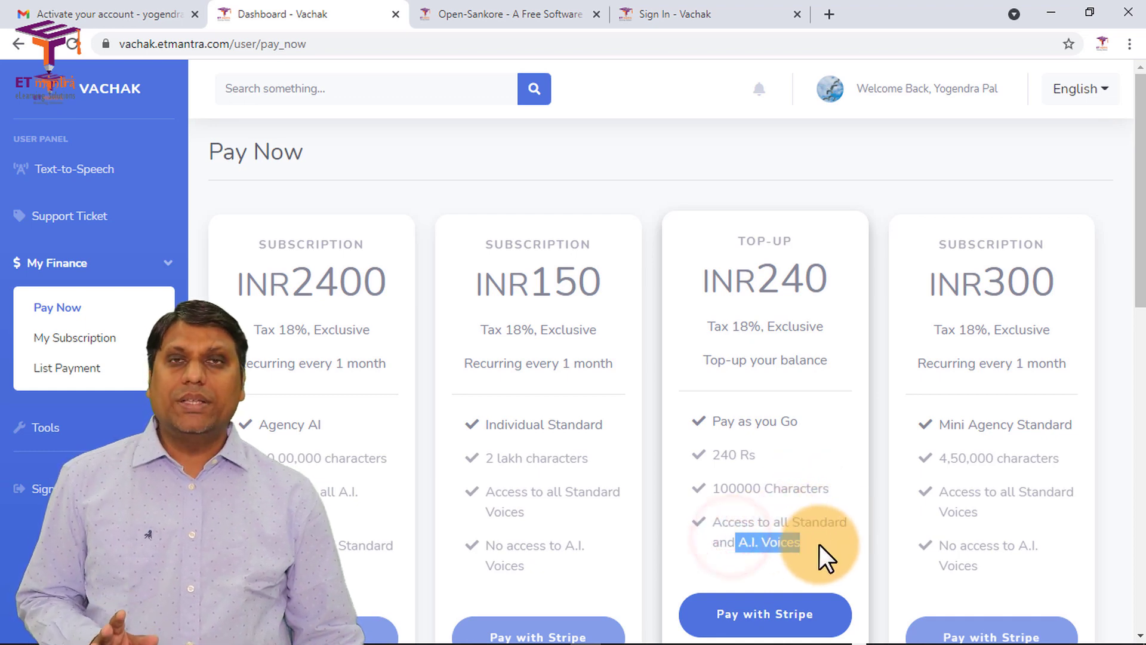
{"action": "scroll", "coordinate": [821, 537], "scroll_direction": "down", "scroll_amount": 3}
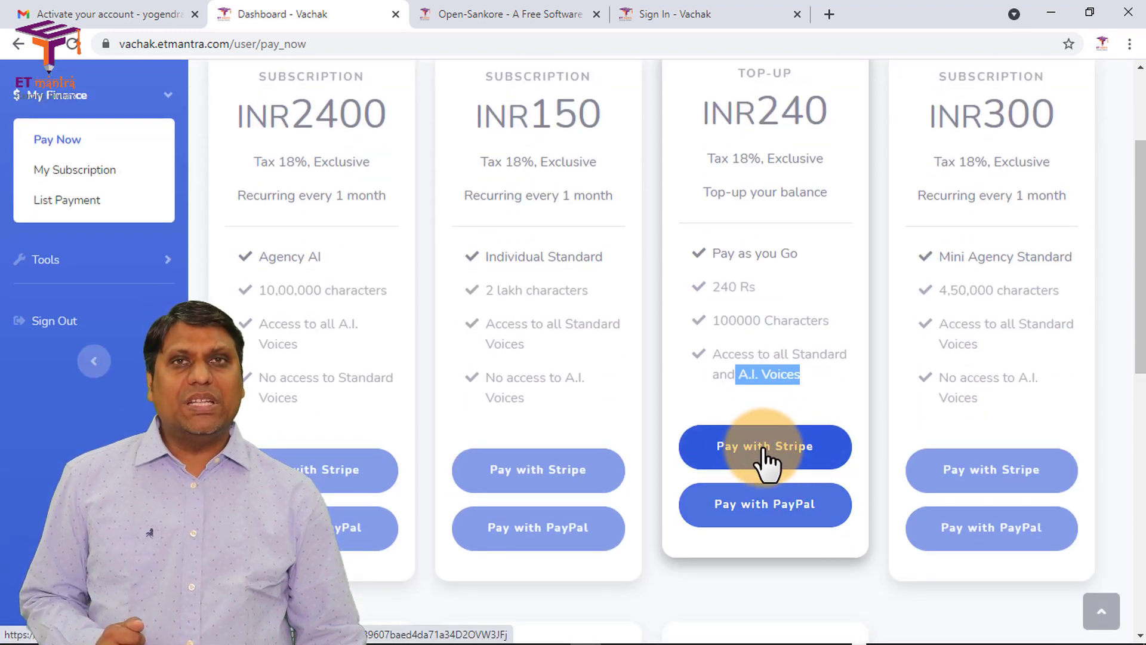
{"action": "scroll", "coordinate": [761, 517], "scroll_direction": "up", "scroll_amount": 3}
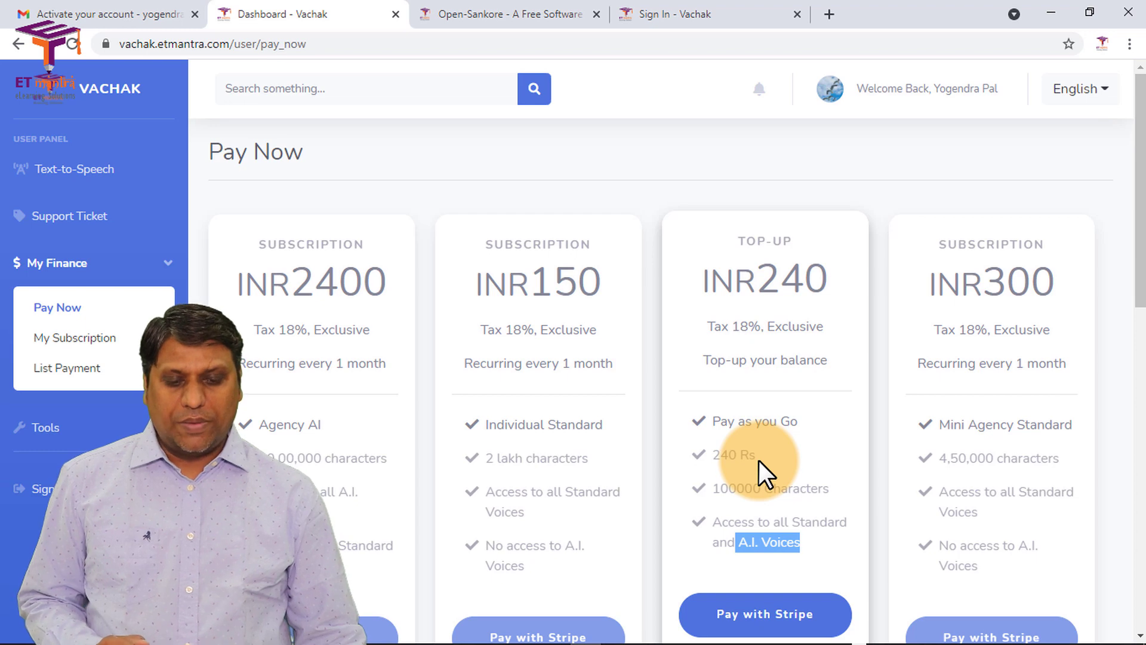
{"action": "scroll", "coordinate": [766, 475], "scroll_direction": "down", "scroll_amount": 3}
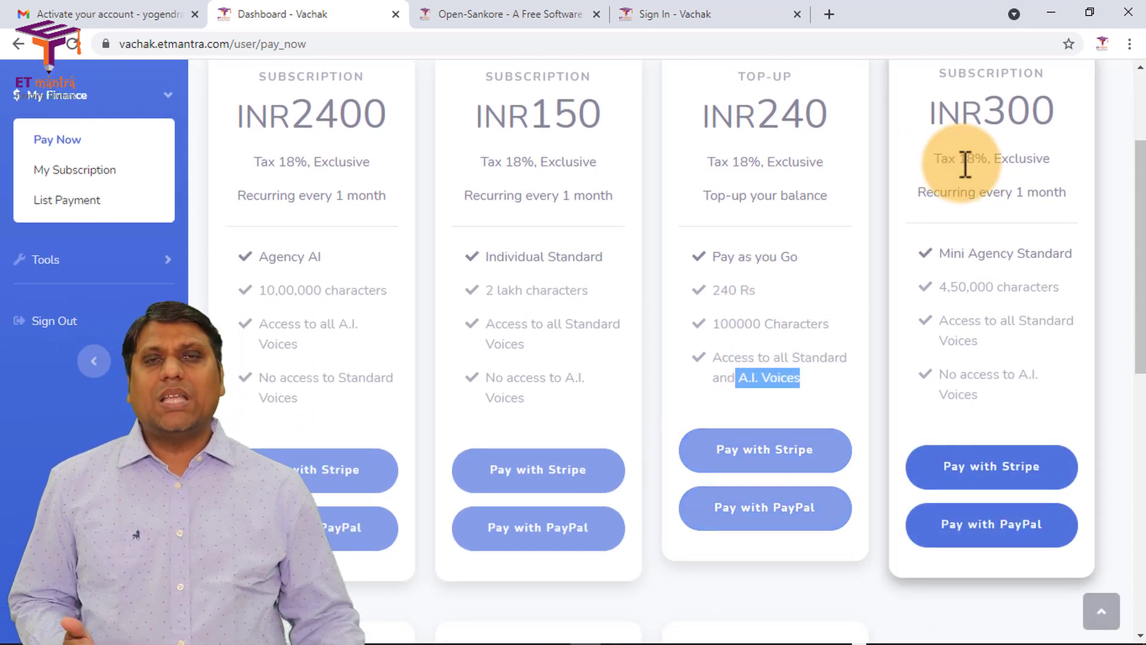
Step: Compare plans: INR300 gives 4,50,000 characters with Standard voices only; INR2400 gives 10,00,000
{"action": "scroll", "coordinate": [966, 167], "scroll_direction": "up", "scroll_amount": 2}
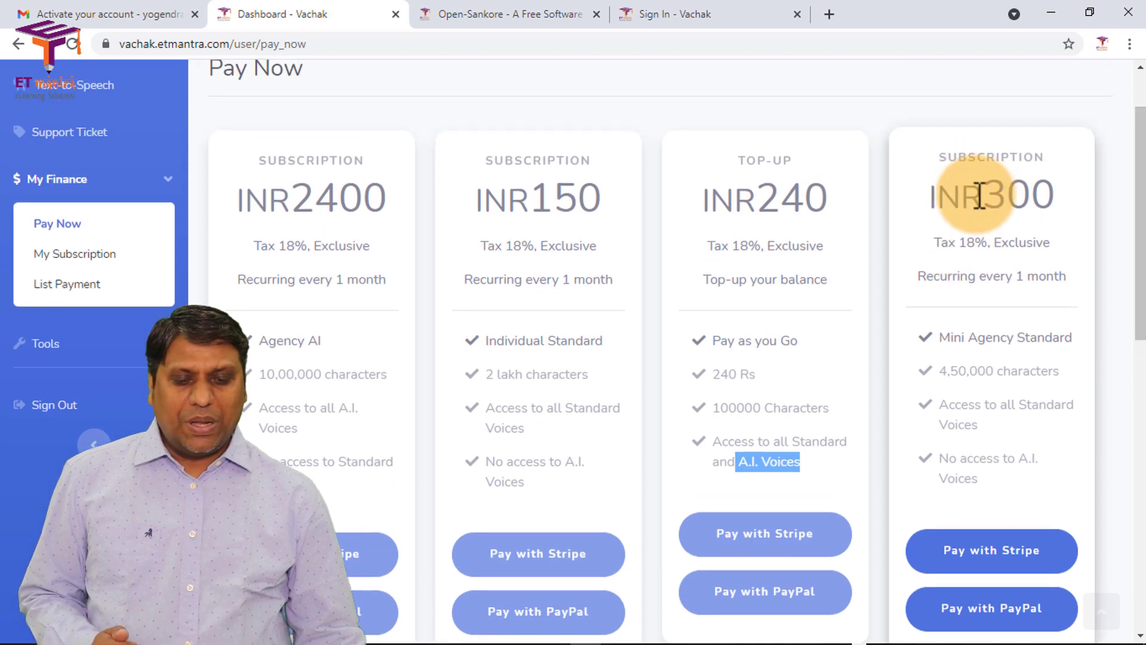
{"action": "left_click_drag", "start_coordinate": [984, 197], "coordinate": [1031, 200]}
{"action": "left_click", "coordinate": [944, 463]}
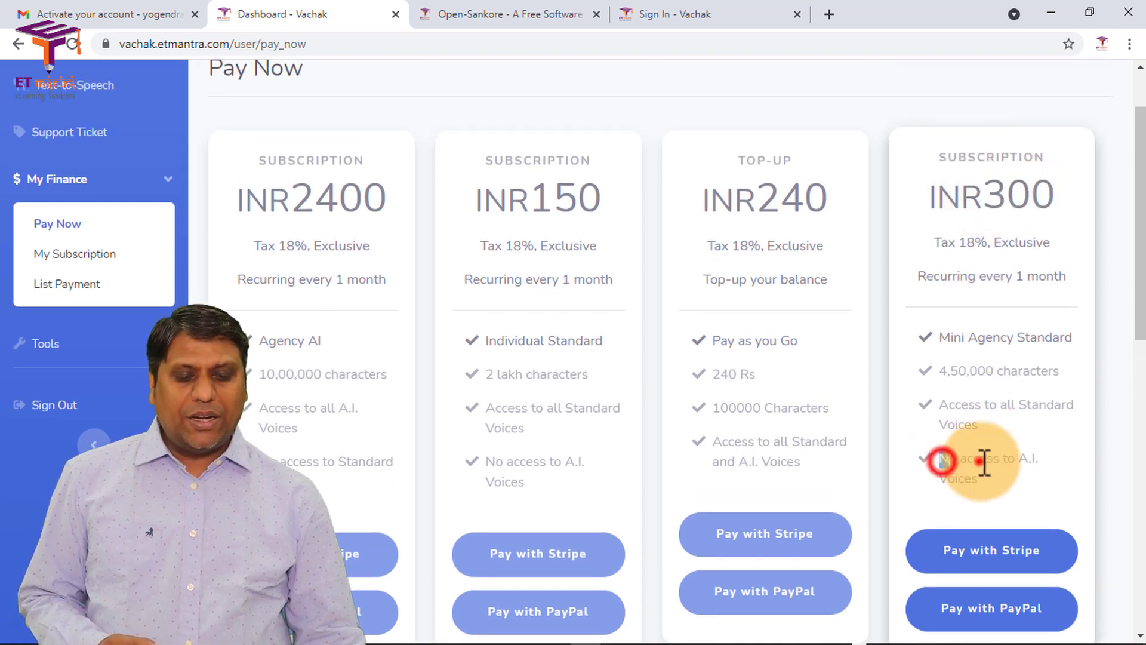
{"action": "left_click_drag", "start_coordinate": [980, 459], "coordinate": [994, 459]}
{"action": "left_click_drag", "start_coordinate": [1019, 404], "coordinate": [1072, 406]}
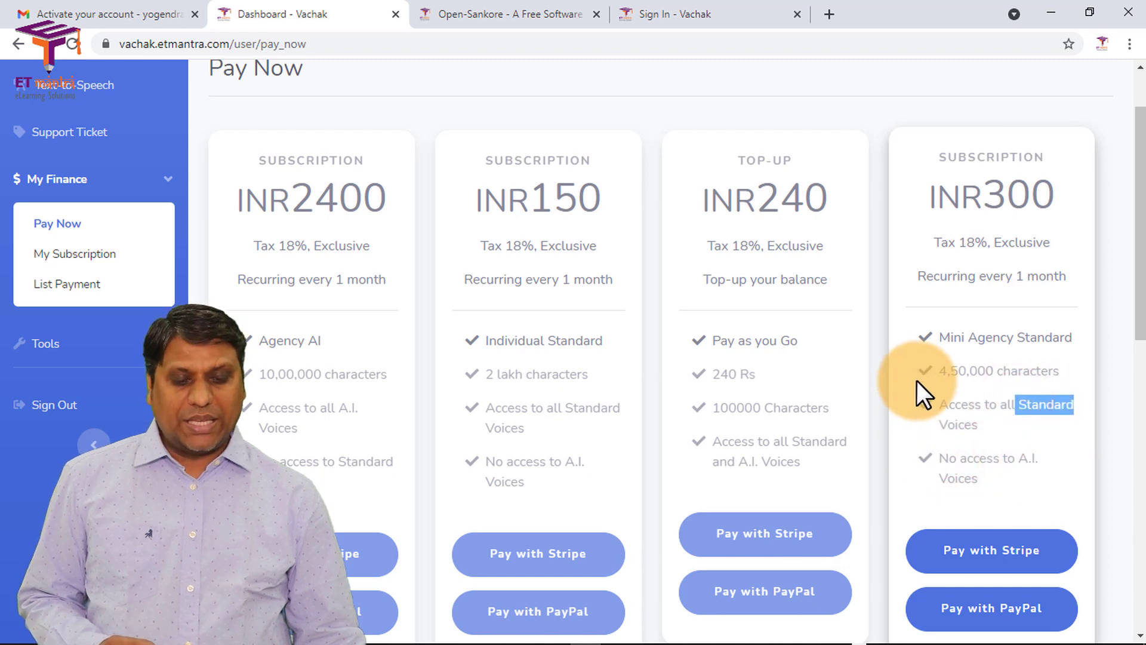
{"action": "left_click_drag", "start_coordinate": [942, 371], "coordinate": [1066, 378]}
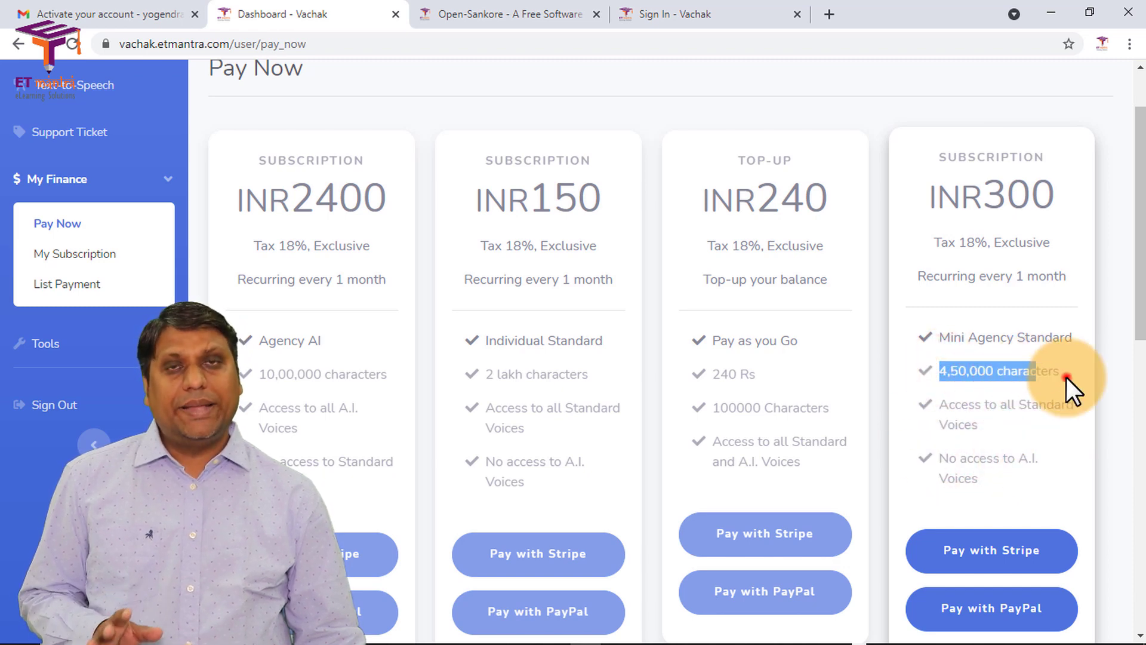
{"action": "left_click", "coordinate": [1066, 378]}
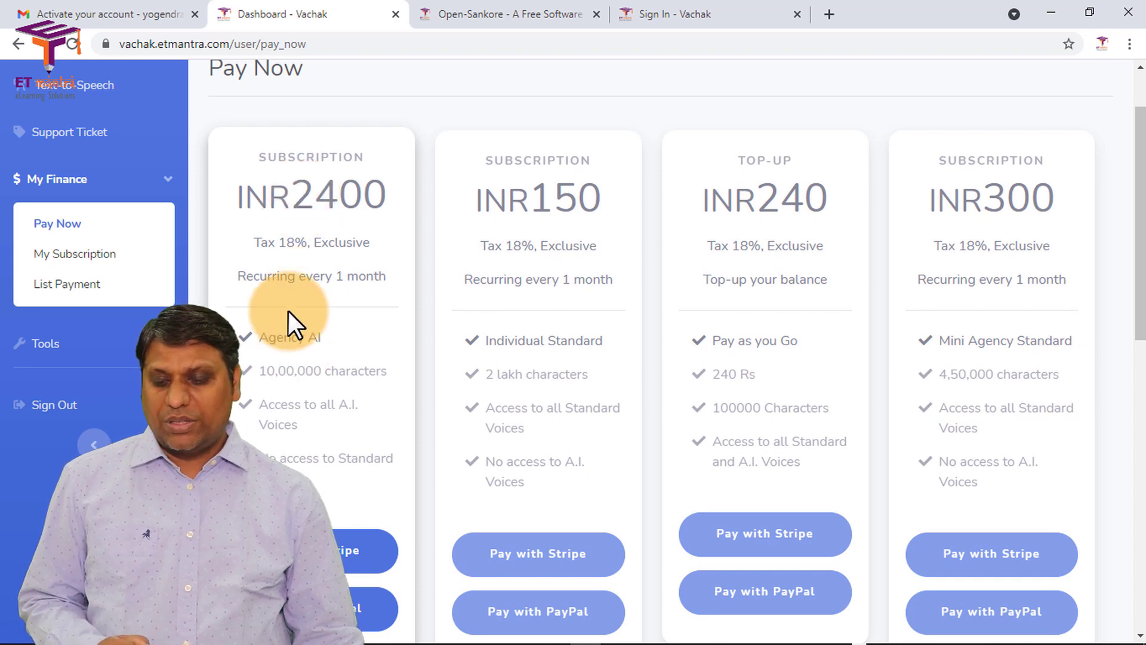
{"action": "left_click_drag", "start_coordinate": [267, 370], "coordinate": [346, 371]}
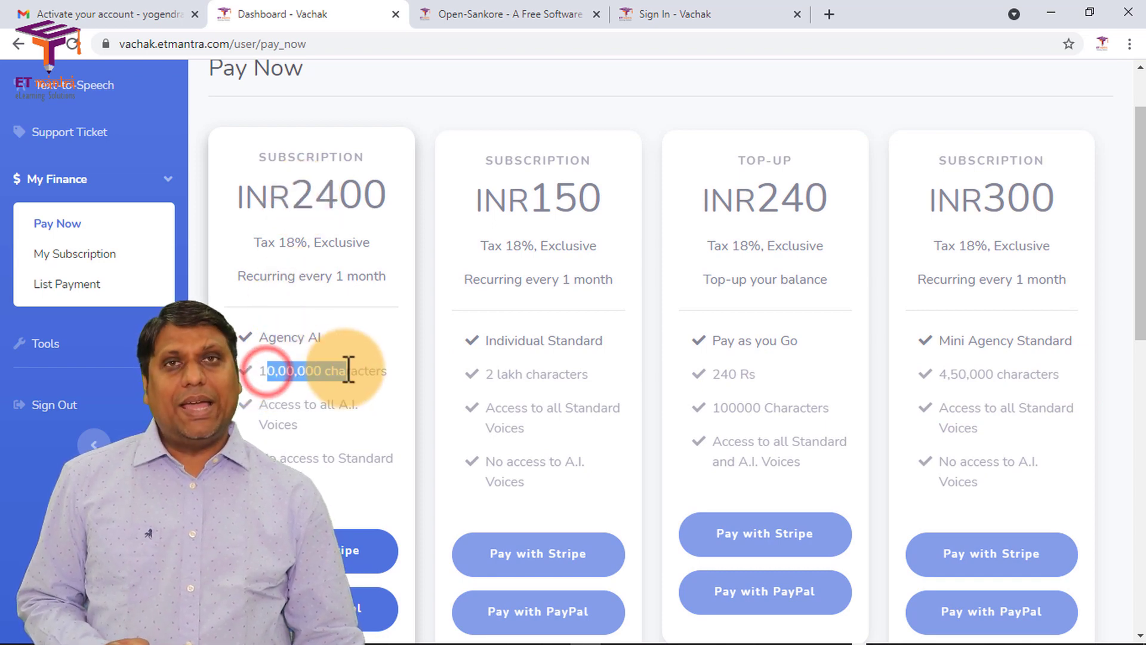
{"action": "left_click", "coordinate": [283, 413]}
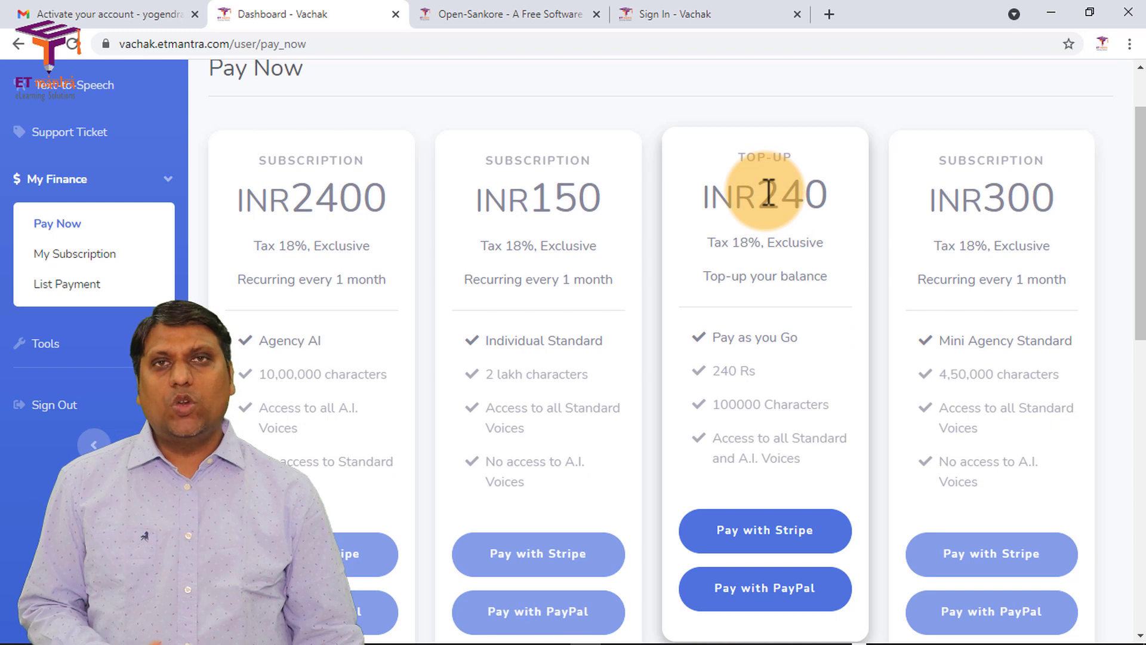
Step: Start the Stripe payment for the INR240 top-up plan
{"action": "right_click", "coordinate": [729, 406]}
{"action": "left_click", "coordinate": [797, 412]}
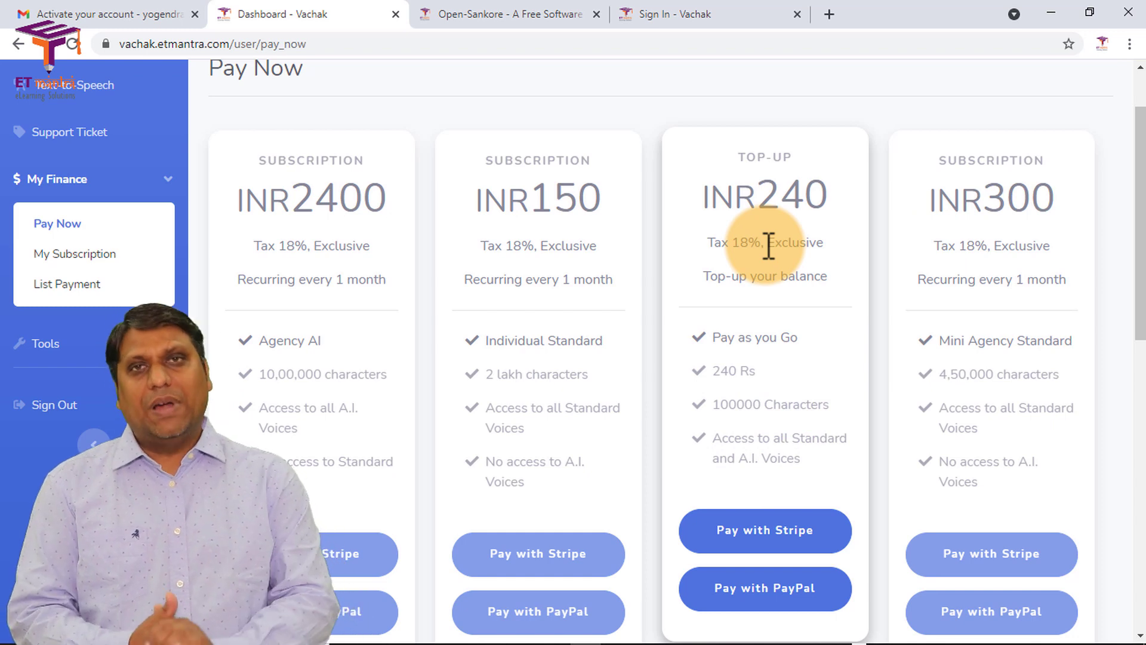
{"action": "left_click", "coordinate": [760, 530]}
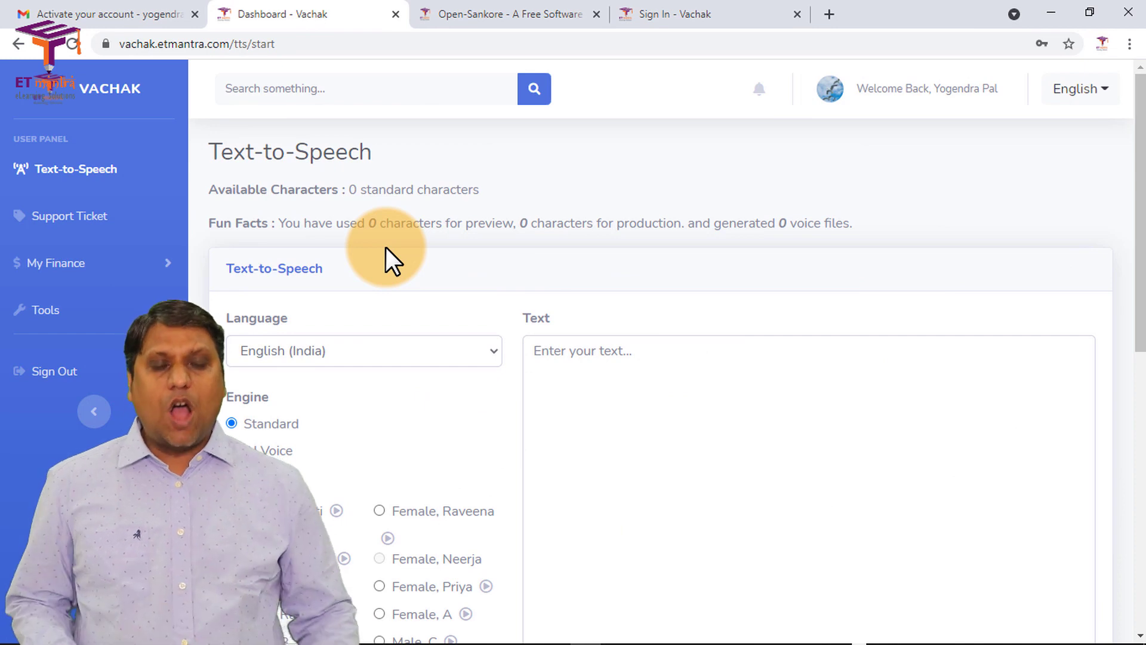
{"action": "left_click", "coordinate": [979, 89]}
{"action": "left_click", "coordinate": [931, 137]}
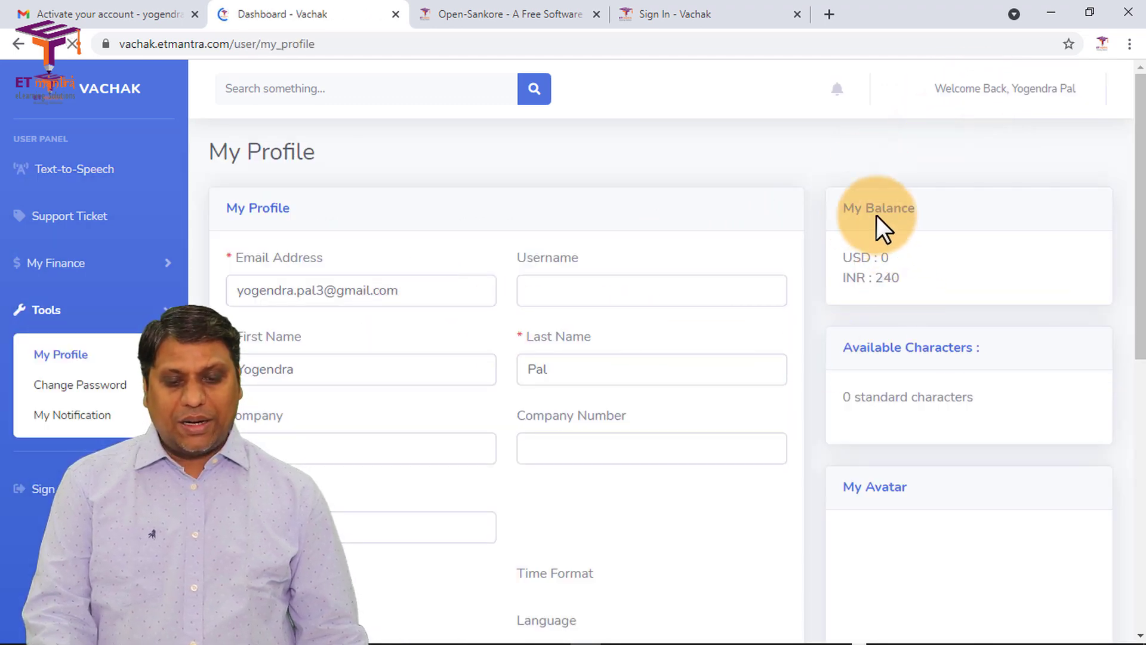
{"action": "left_click", "coordinate": [900, 281]}
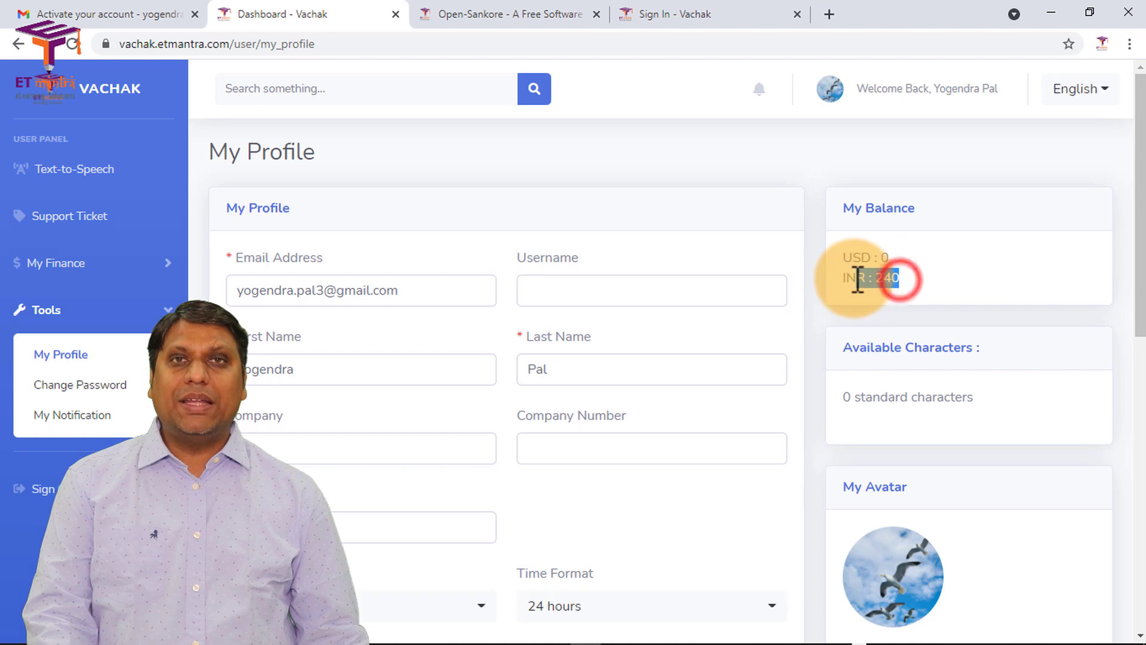
{"action": "left_click", "coordinate": [900, 281]}
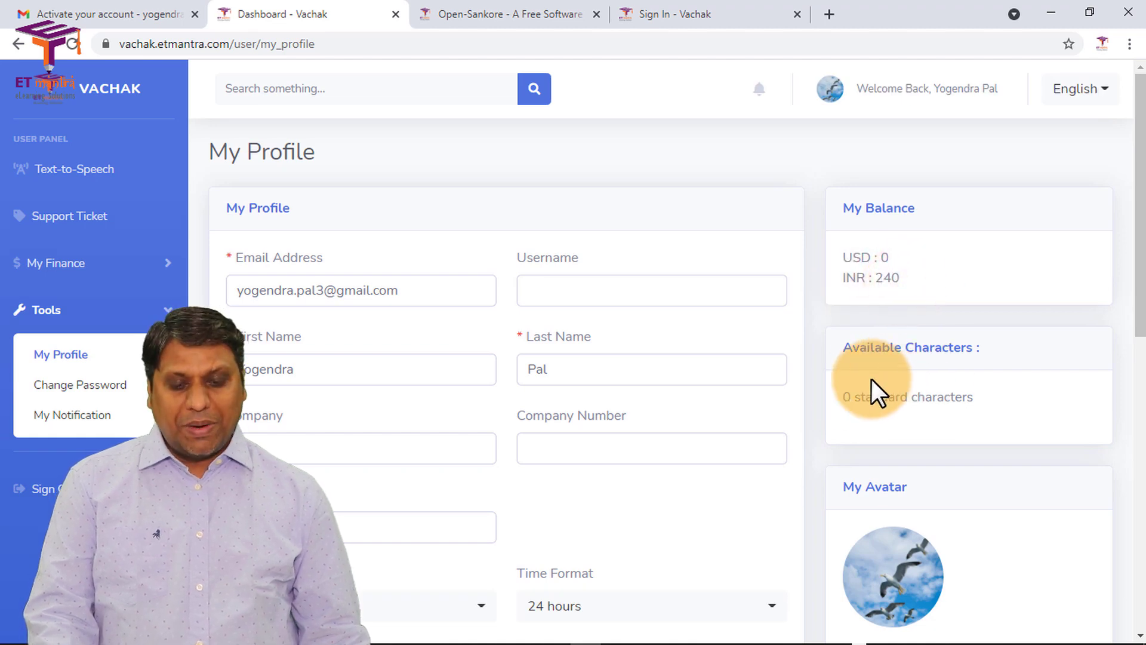
{"action": "double_click", "coordinate": [933, 397]}
{"action": "left_click", "coordinate": [1011, 401]}
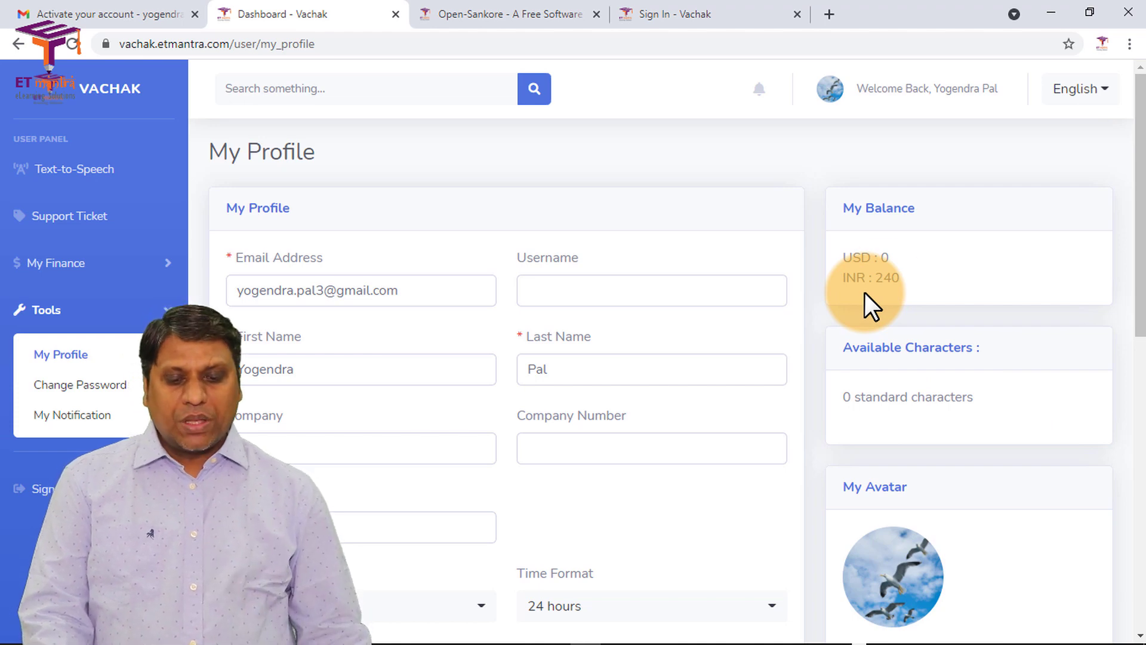
{"action": "left_click_drag", "start_coordinate": [904, 278], "coordinate": [856, 278]}
{"action": "left_click", "coordinate": [886, 276]}
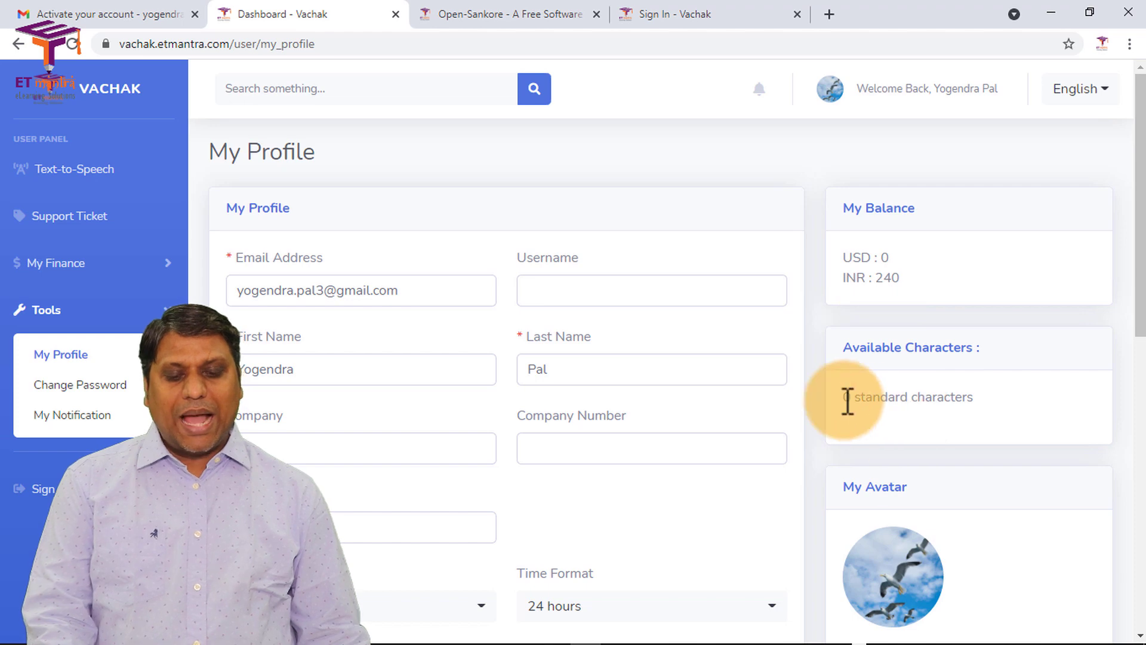
{"action": "left_click_drag", "start_coordinate": [843, 398], "coordinate": [972, 393]}
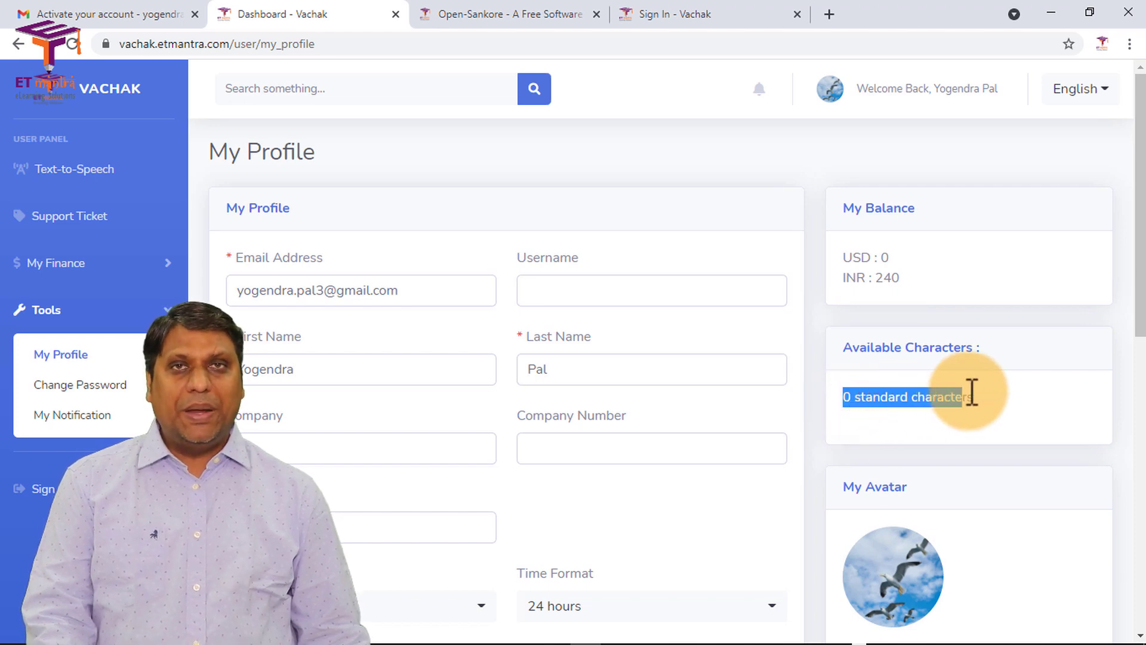
{"action": "left_click", "coordinate": [91, 174]}
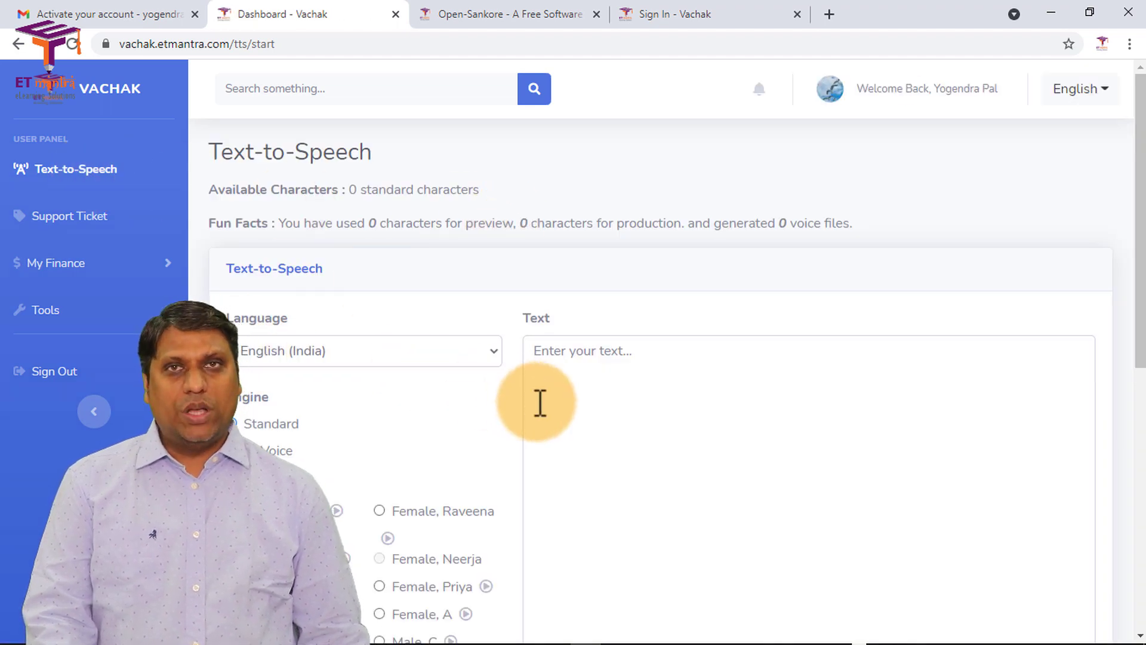
Step: Copy the smartboard sentence from the Open-Sankore article and return to Vachak's text box
{"action": "left_click", "coordinate": [470, 4]}
{"action": "scroll", "coordinate": [294, 345], "scroll_direction": "down", "scroll_amount": 7}
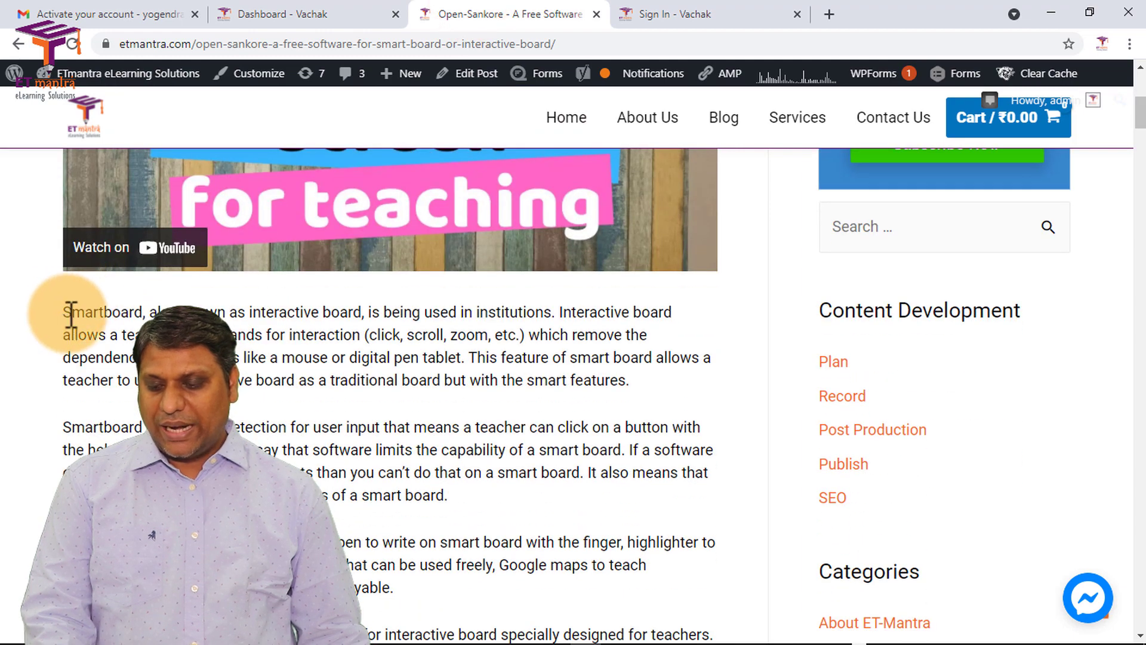
{"action": "left_click_drag", "start_coordinate": [70, 315], "coordinate": [550, 322]}
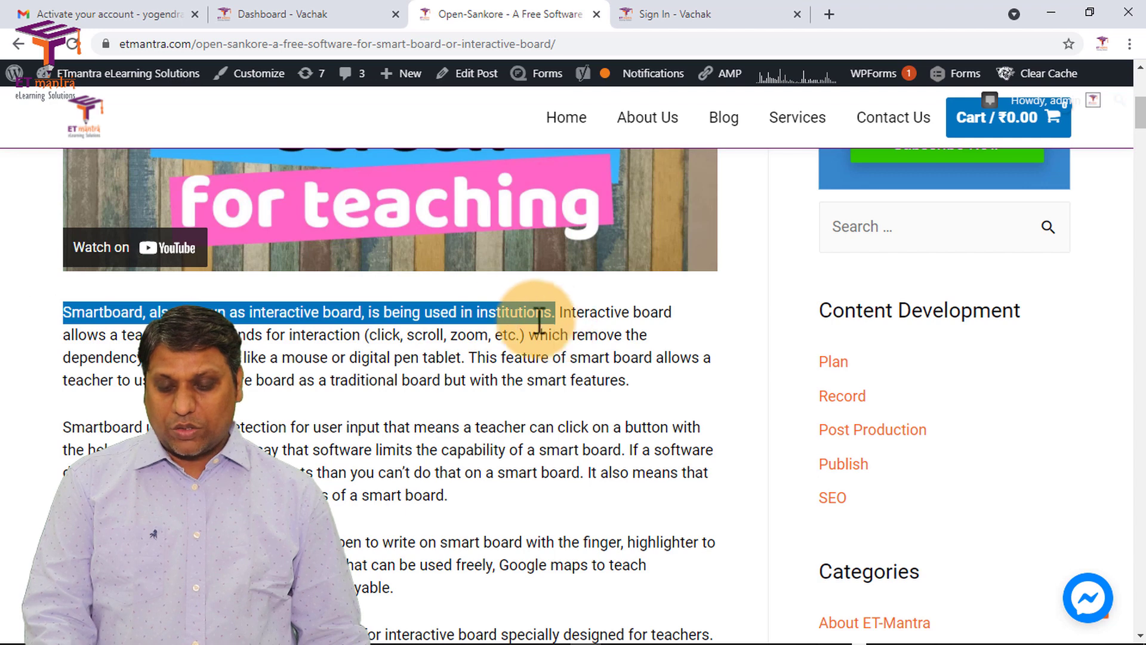
{"action": "right_click", "coordinate": [513, 316]}
{"action": "left_click", "coordinate": [565, 329]}
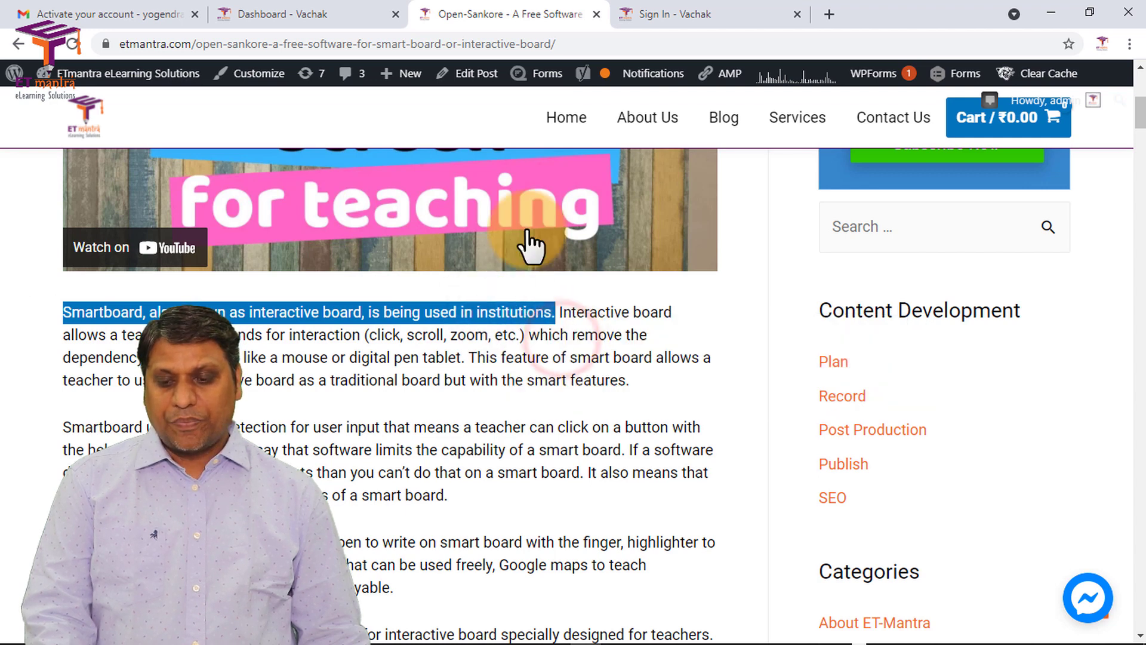
{"action": "left_click", "coordinate": [327, 13]}
{"action": "right_click", "coordinate": [588, 372]}
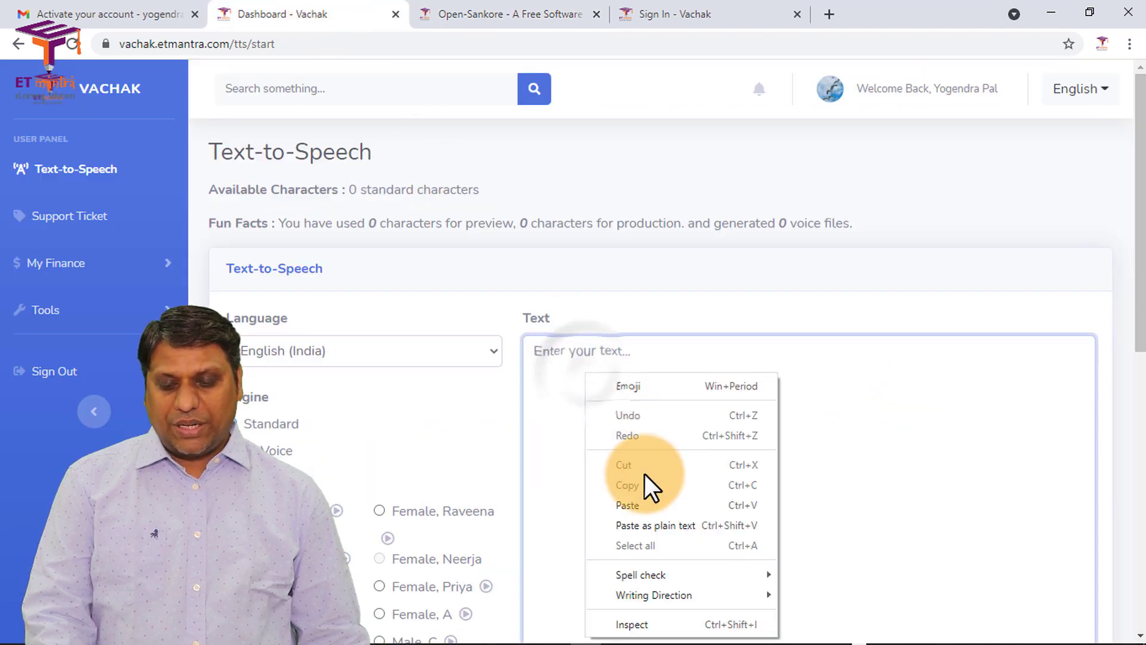
Step: Paste 'Smartboard, also known as interactive board, is being used in institutions.' and keep English (India)
{"action": "left_click", "coordinate": [646, 505]}
{"action": "scroll", "coordinate": [651, 418], "scroll_direction": "down", "scroll_amount": 3}
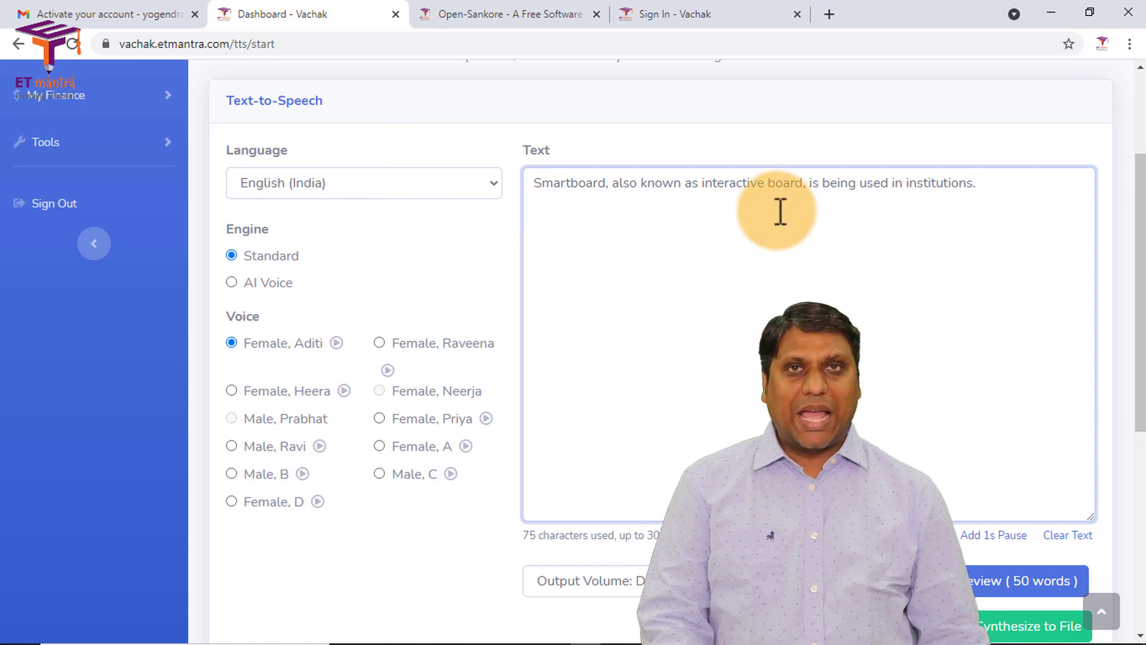
{"action": "left_click", "coordinate": [366, 185]}
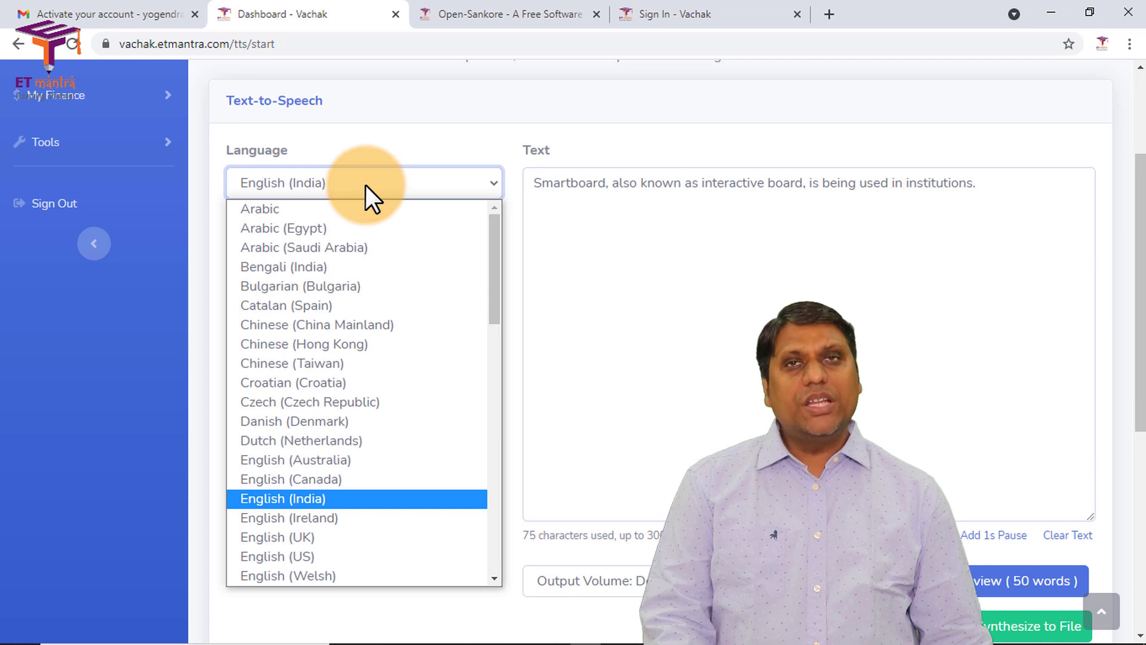
{"action": "left_click", "coordinate": [365, 185]}
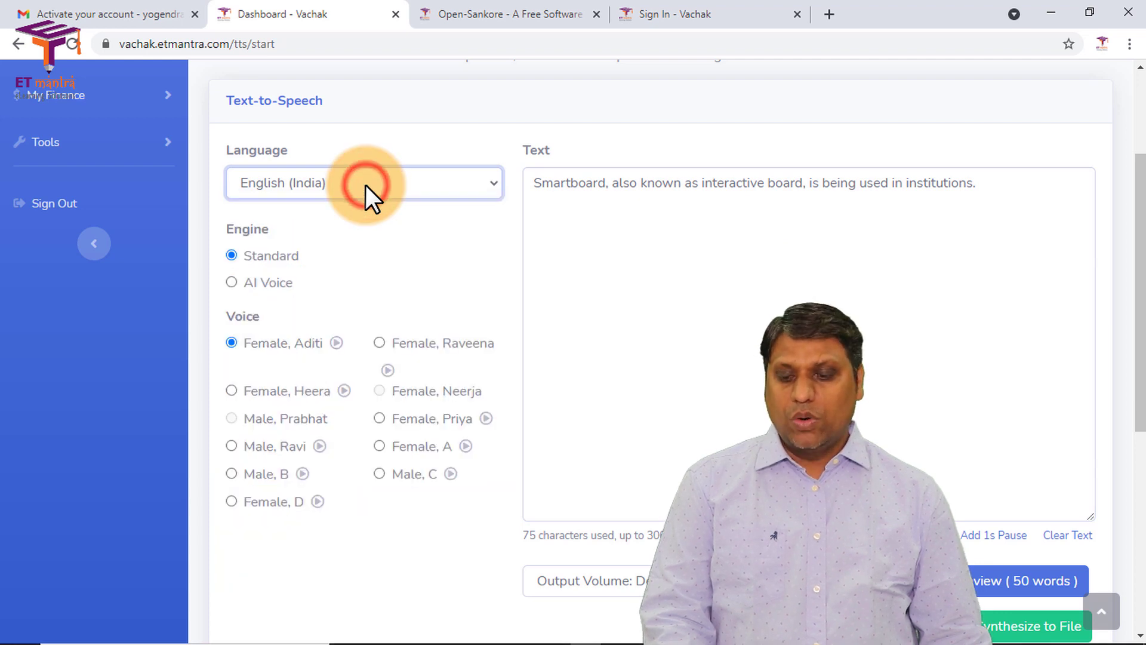